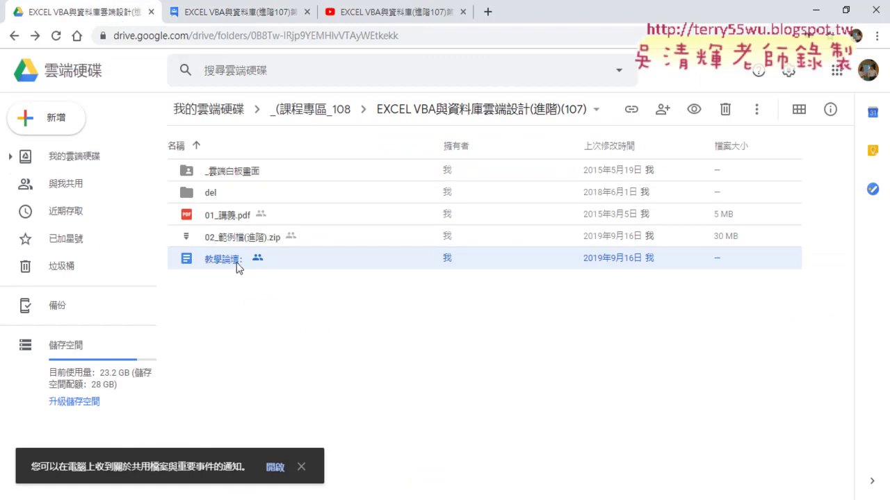
# From the Groups topic list, open the unit 2 class score query topic and scroll to its eight lesson parts
pyautogui.click(228, 15)
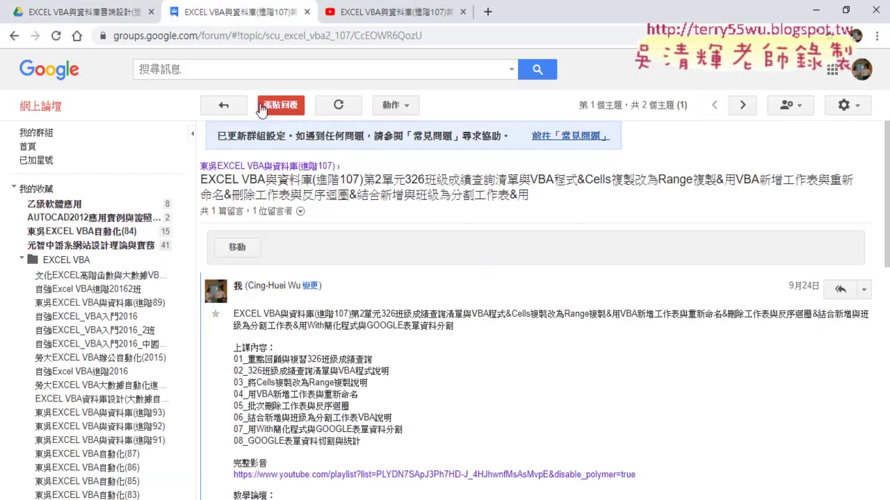
pyautogui.click(14, 35)
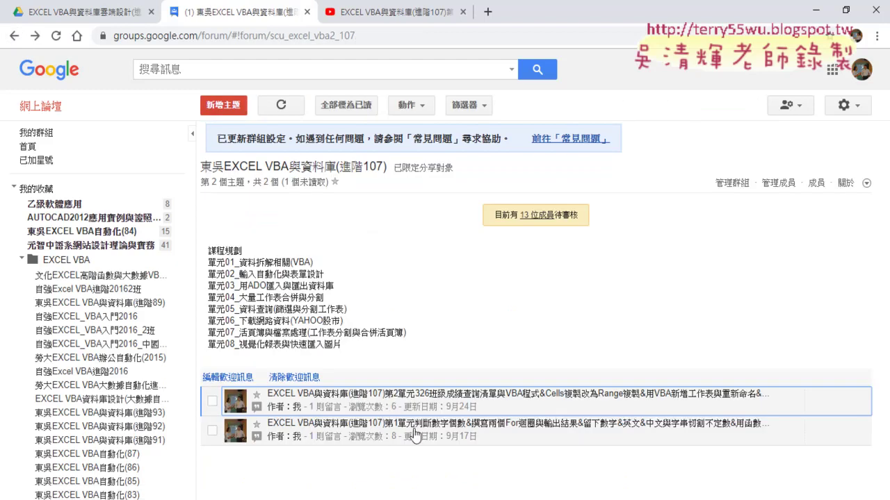
pyautogui.click(415, 407)
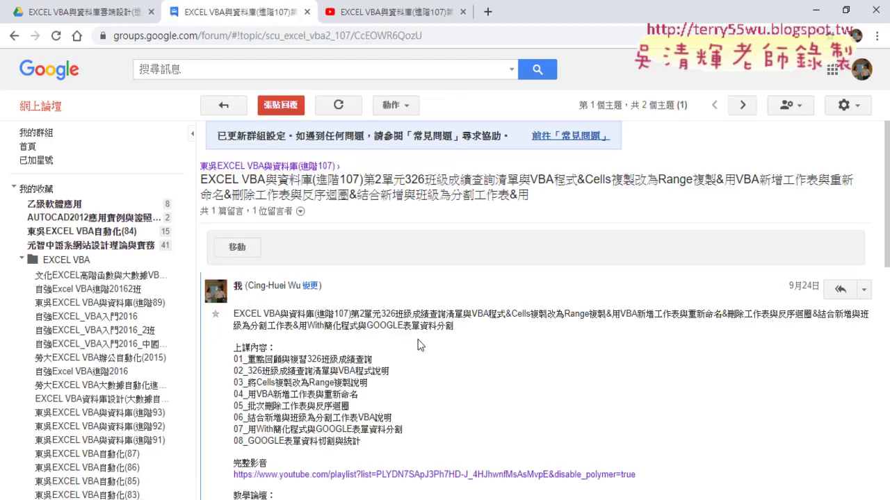
pyautogui.scroll(-2, 431, 348)
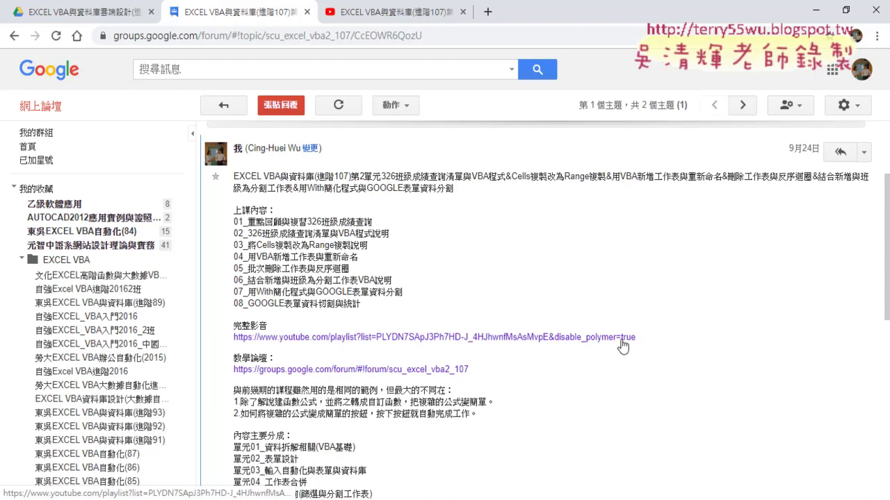
pyautogui.moveTo(635, 337)
pyautogui.mouseDown()
pyautogui.moveTo(535, 337)
pyautogui.moveTo(339, 315)
pyautogui.moveTo(236, 228)
pyautogui.mouseUp()
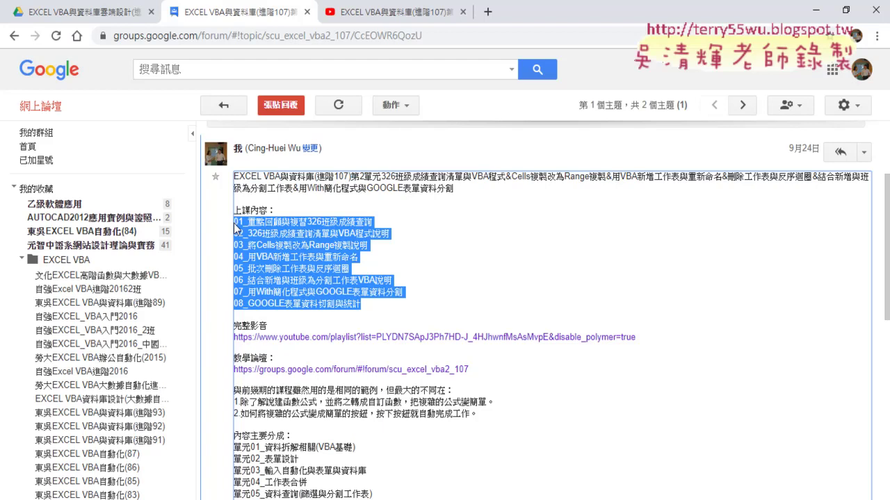
# Open the post's eight-video YouTube playlist, then return to the unit 2 Groups post
pyautogui.click(413, 336)
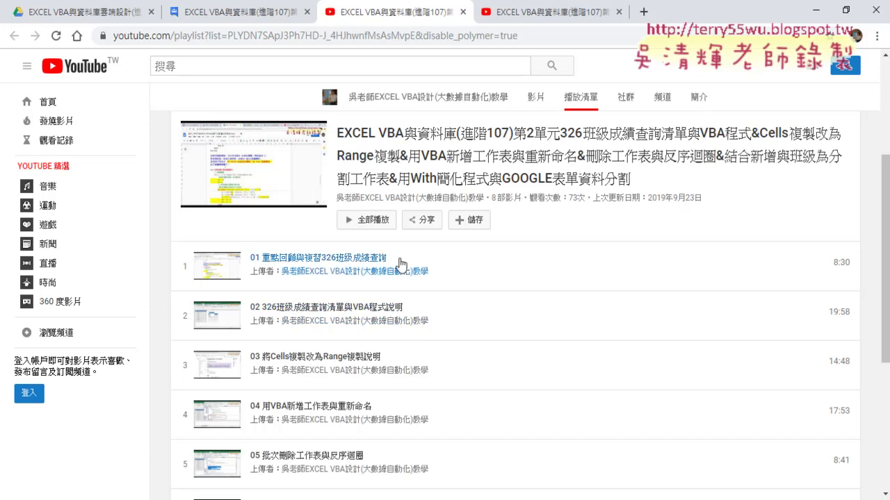
pyautogui.click(264, 12)
pyautogui.click(326, 238)
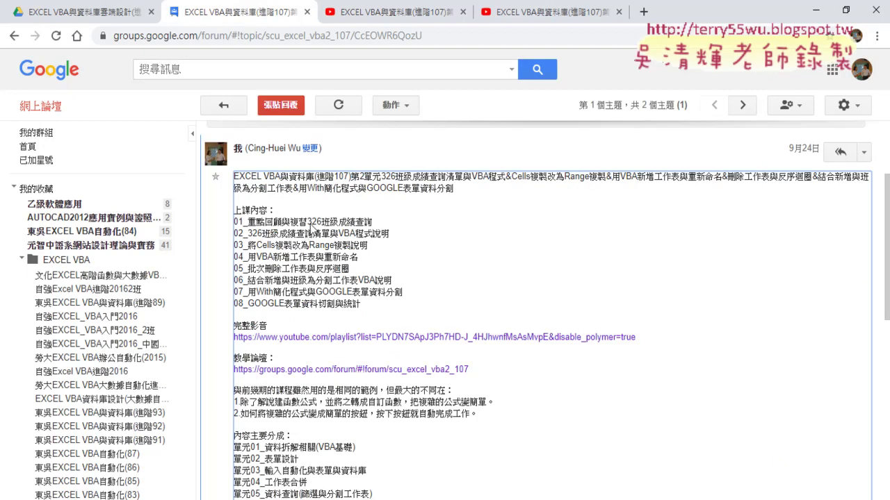
pyautogui.moveTo(307, 222); pyautogui.dragTo(372, 224)
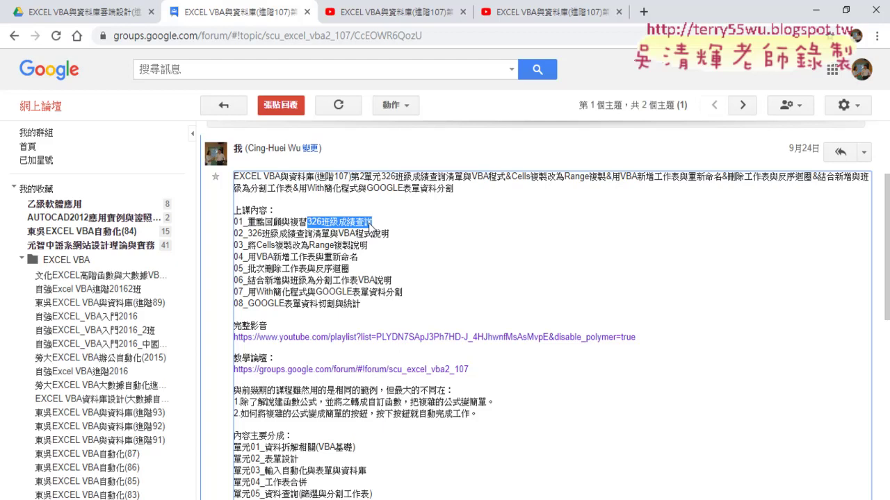
pyautogui.moveTo(310, 246); pyautogui.dragTo(335, 252)
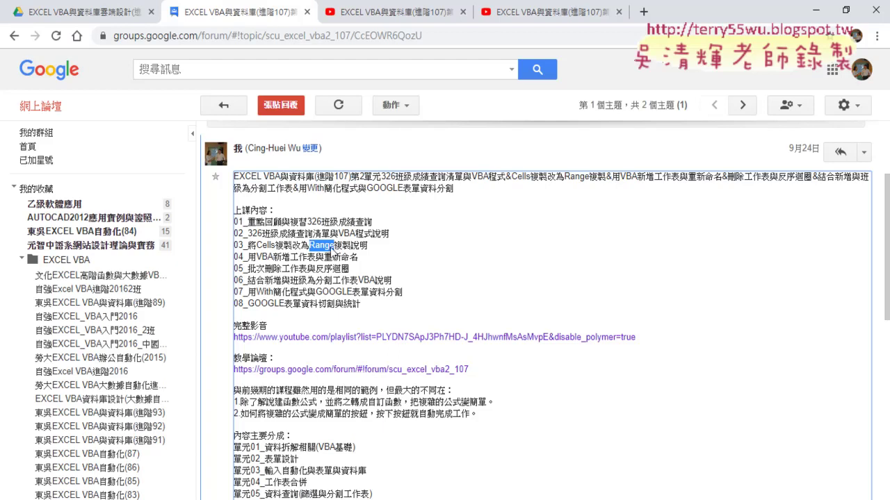
pyautogui.moveTo(290, 259); pyautogui.dragTo(315, 260)
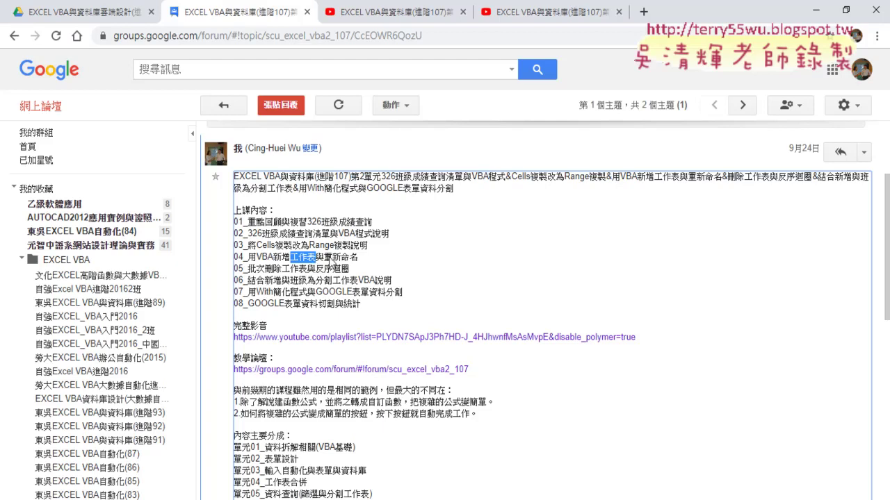
pyautogui.moveTo(323, 258); pyautogui.dragTo(358, 259)
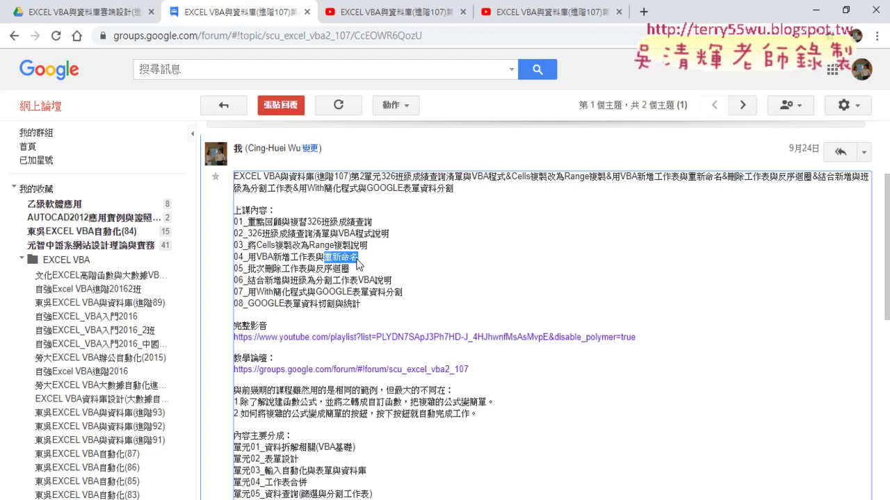
pyautogui.moveTo(265, 269); pyautogui.dragTo(307, 269)
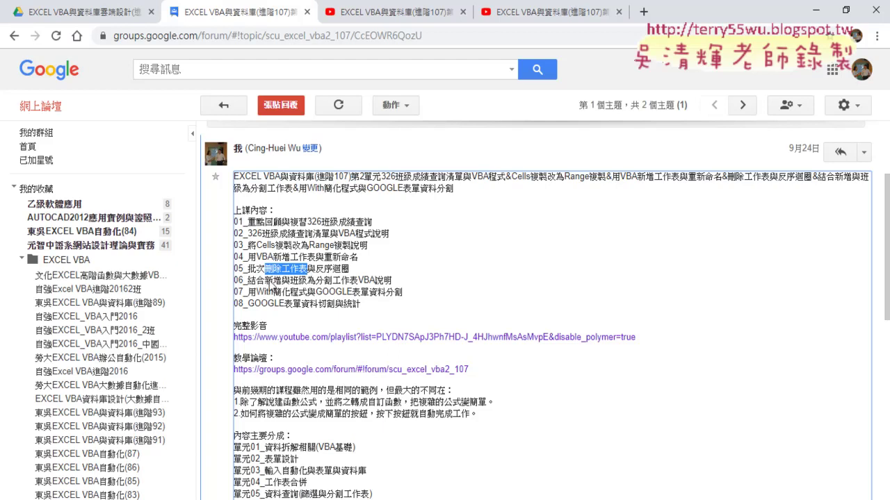
pyautogui.moveTo(266, 281); pyautogui.dragTo(281, 284)
pyautogui.moveTo(291, 285); pyautogui.dragTo(356, 286)
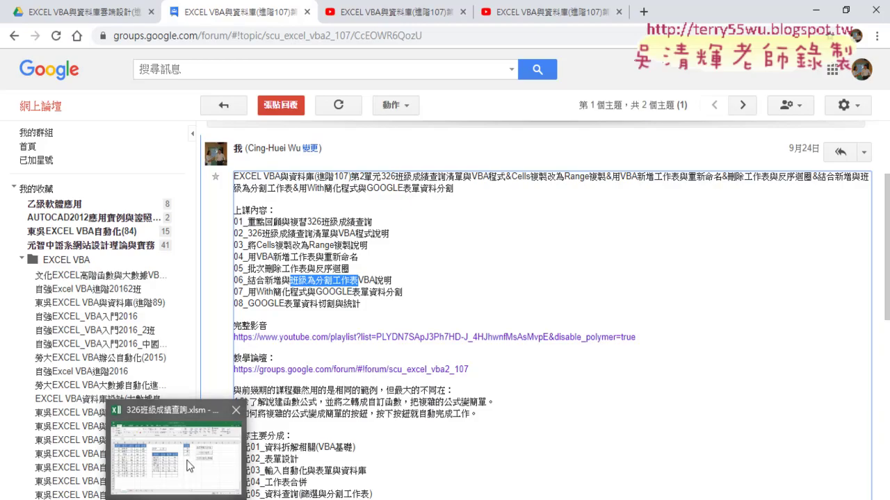
# Bring up the 326班級成績查詢 workbook and run 批次刪除工作表 to remove the class sheets
pyautogui.click(189, 465)
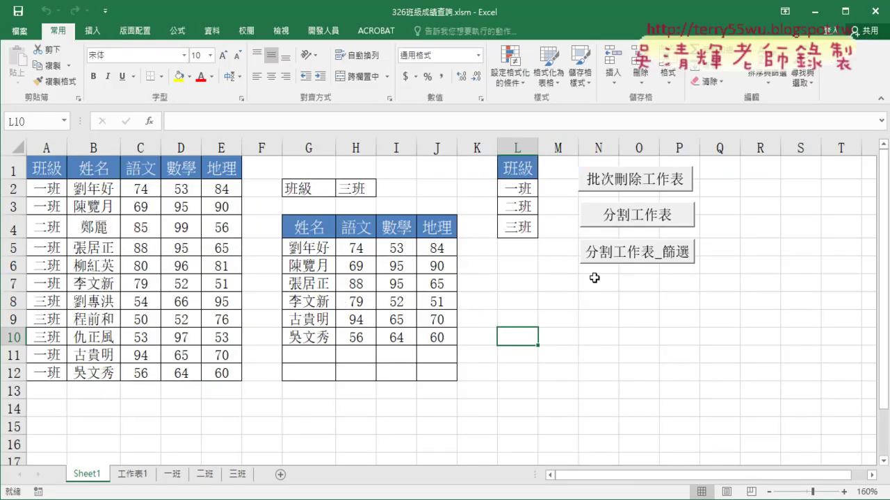
pyautogui.click(632, 182)
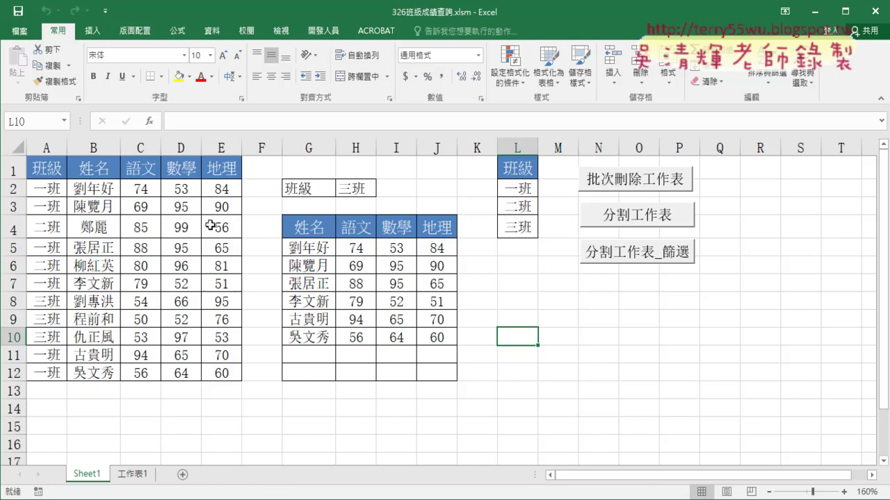
pyautogui.click(628, 221)
# Point out the 一班, 二班 and 三班 entries in column A, then rerun the batch deletion
pyautogui.click(45, 194)
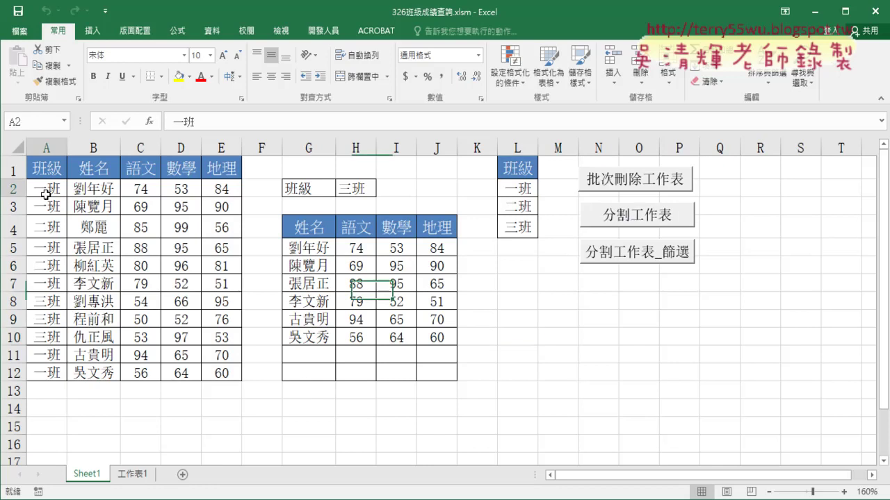
pyautogui.moveTo(45, 195); pyautogui.dragTo(57, 212)
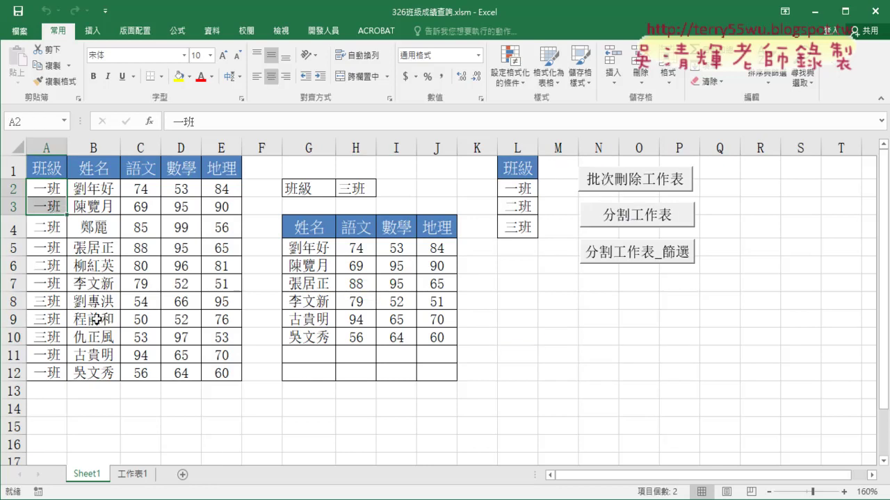
pyautogui.click(47, 265)
pyautogui.click(49, 307)
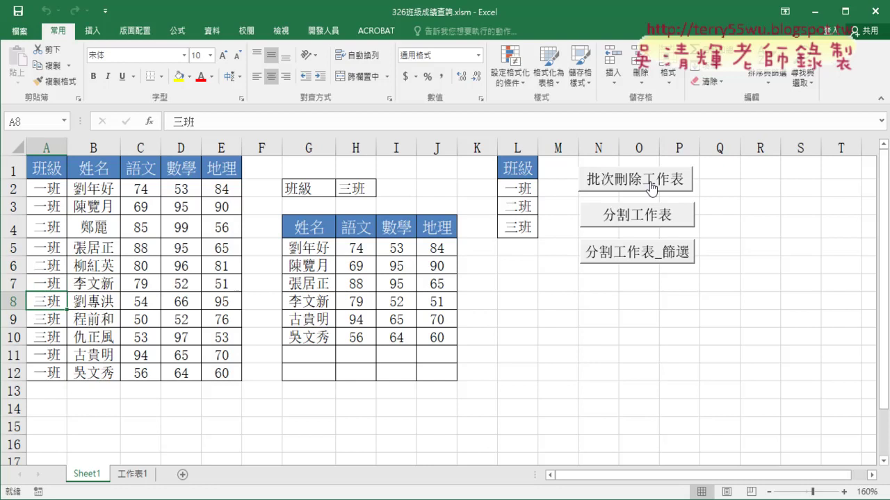
pyautogui.click(651, 187)
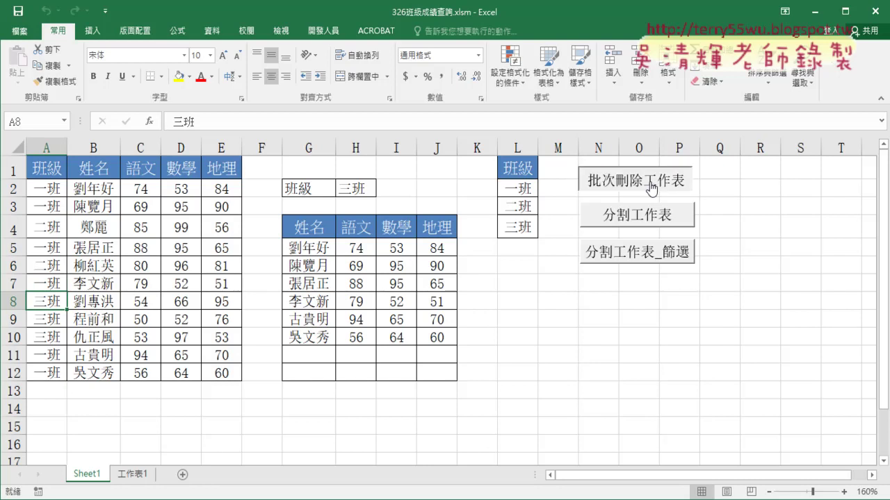
# Run 分割工作表, check the new 一班, 二班 and 三班 sheets, and return to Sheet1
pyautogui.click(663, 221)
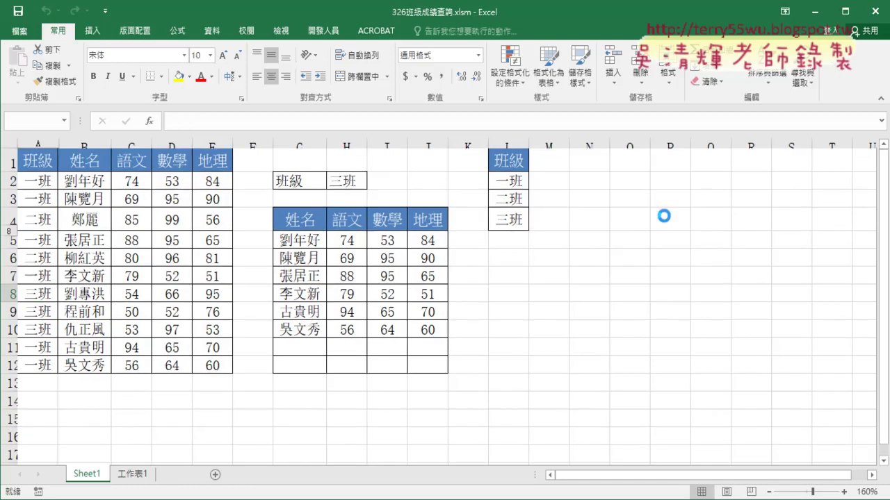
pyautogui.click(173, 474)
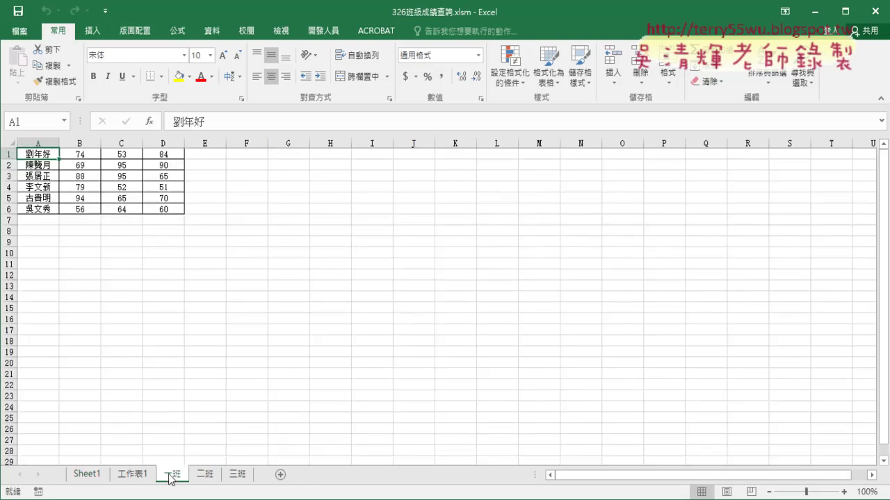
pyautogui.moveTo(42, 154); pyautogui.dragTo(154, 210)
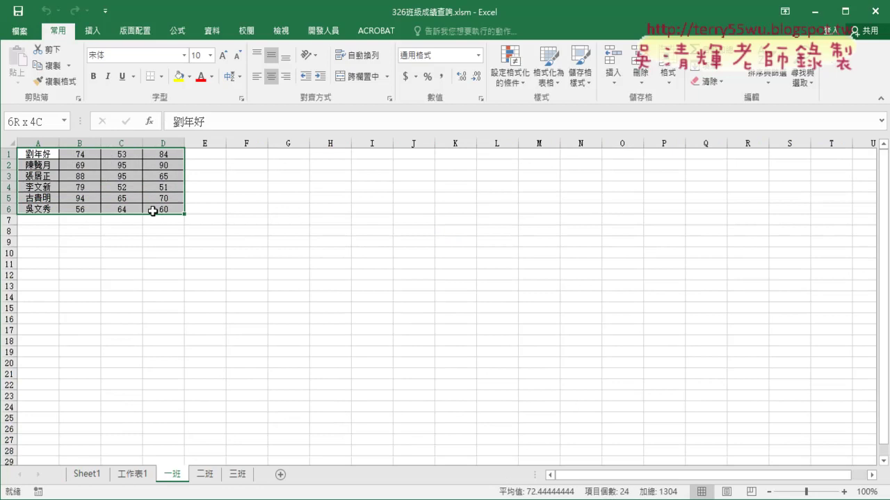
pyautogui.click(205, 474)
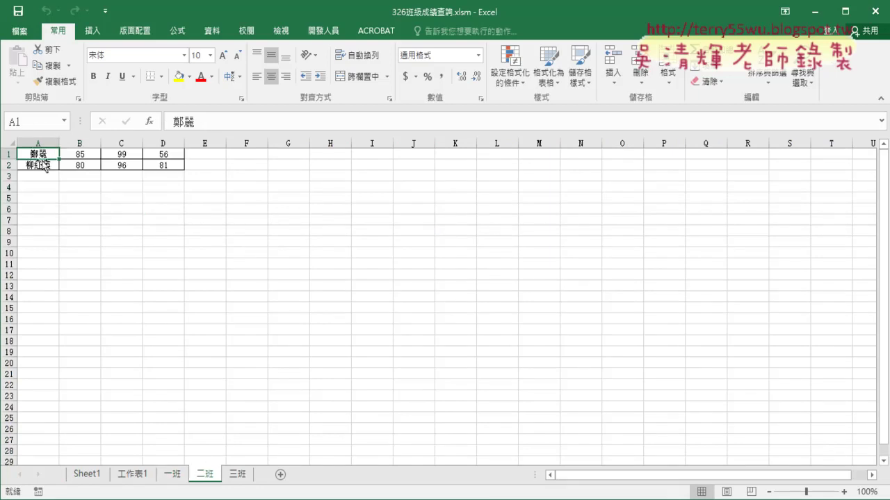
pyautogui.click(237, 474)
pyautogui.click(88, 475)
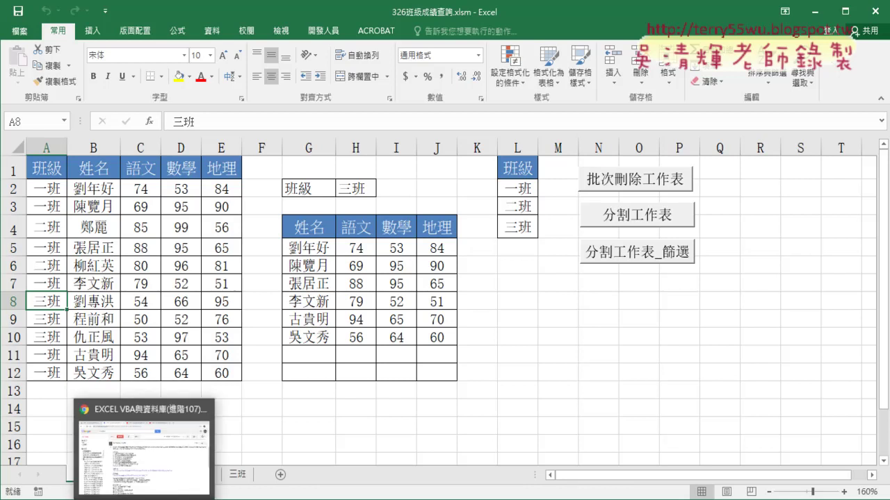
# In Drive, go through _雲端白板畫面 and 單元02_輸入自動化與表單設計 to open the 326班級成績查詢 doc
pyautogui.click(165, 458)
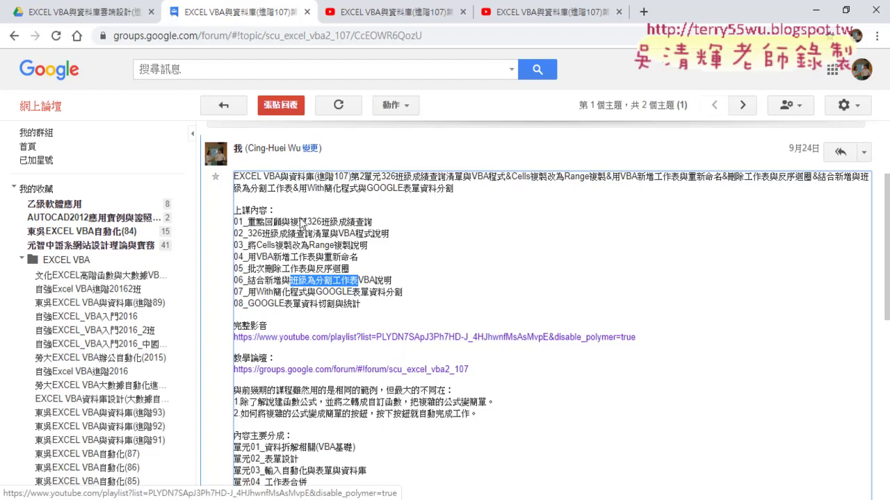
pyautogui.click(106, 12)
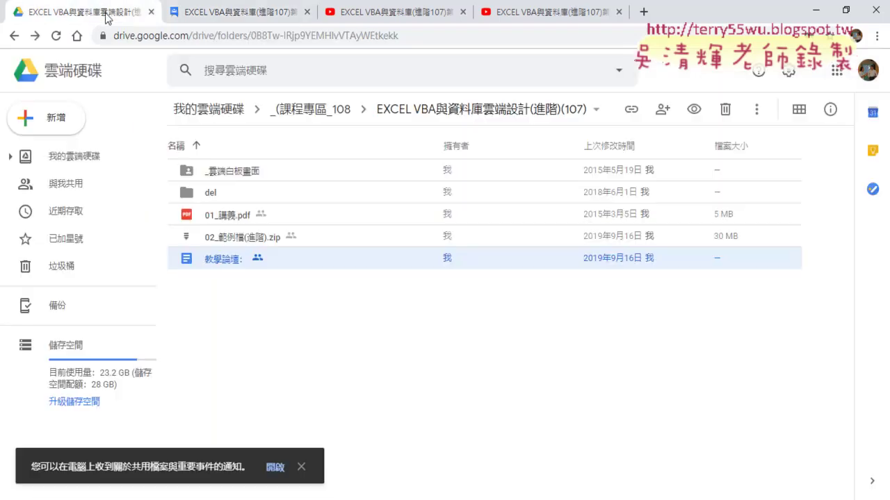
pyautogui.doubleClick(252, 178)
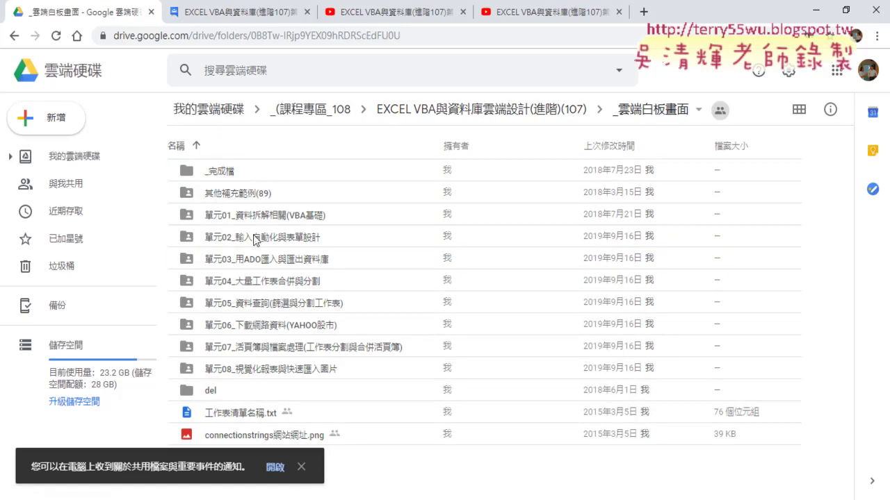
pyautogui.click(263, 239)
pyautogui.doubleClick(263, 239)
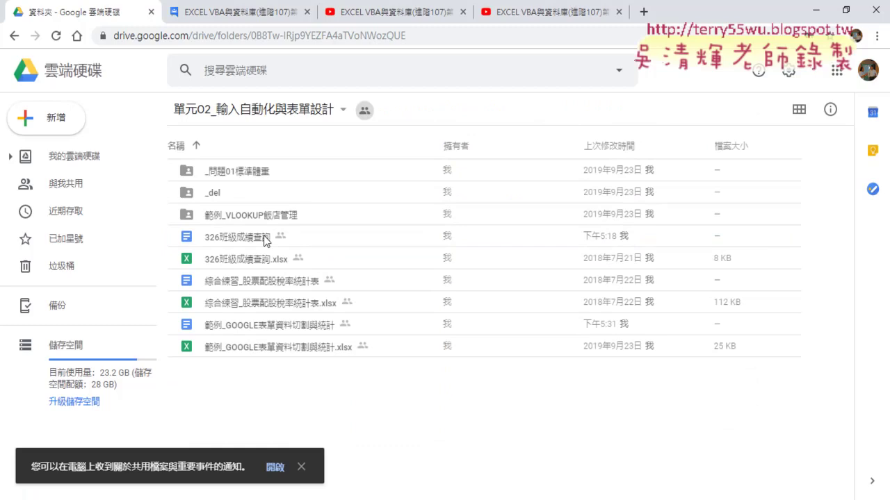
pyautogui.click(235, 235)
pyautogui.doubleClick(235, 239)
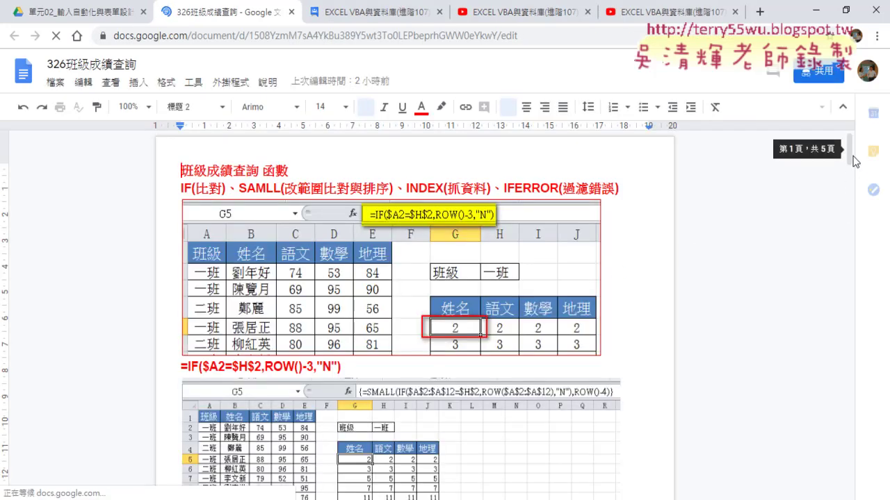
# Scroll the notes down to the 分割工作表 heading and its class-sheet screenshot
pyautogui.moveTo(853, 157); pyautogui.dragTo(850, 289)
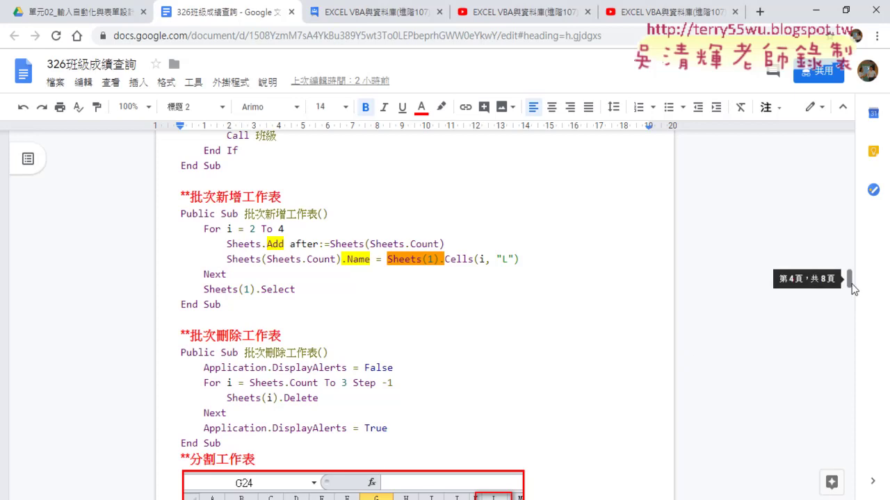
pyautogui.scroll(-2, 417, 316)
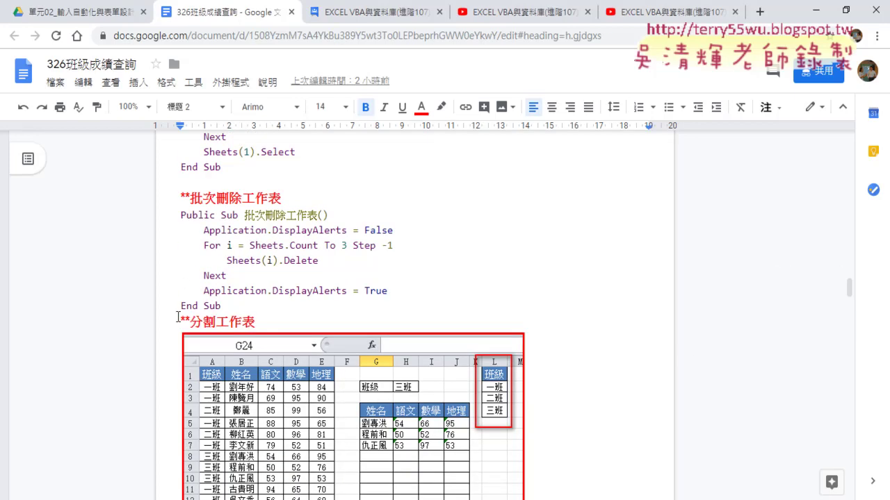
pyautogui.moveTo(182, 321); pyautogui.dragTo(256, 322)
pyautogui.scroll(-1, 793, 334)
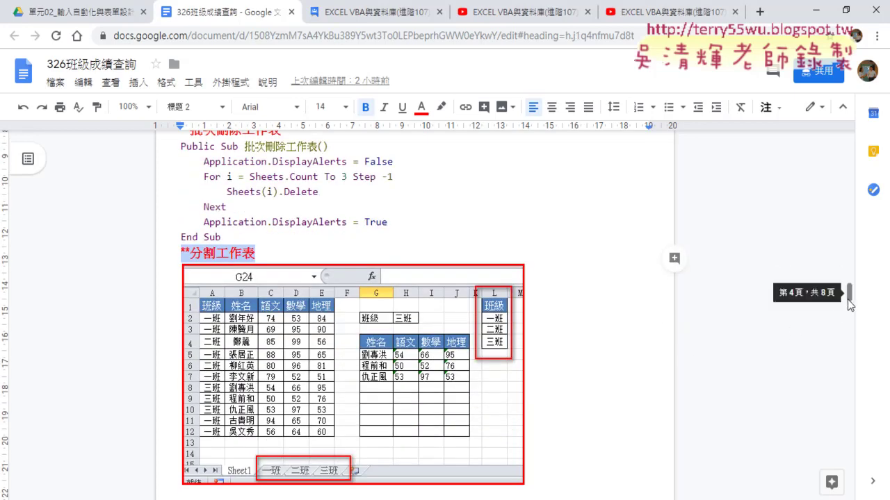
pyautogui.scroll(-1, 596, 324)
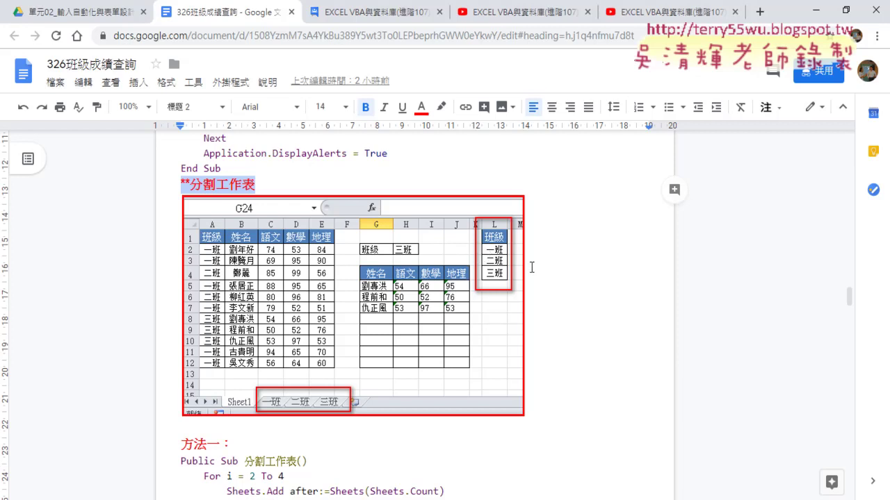
# Select the 方法一 macro code, then the With簡化程式 heading and the word With
pyautogui.scroll(-1, 530, 302)
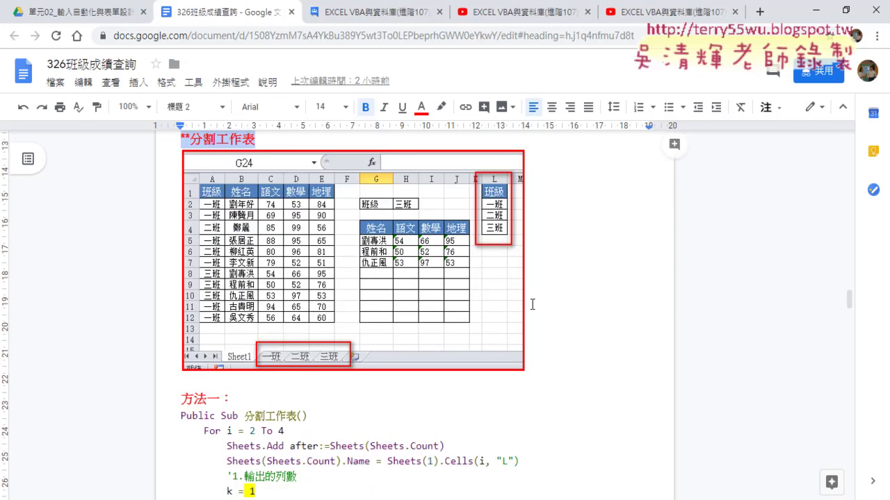
pyautogui.scroll(-2, 530, 302)
pyautogui.scroll(-1, 531, 303)
pyautogui.scroll(-1, 532, 305)
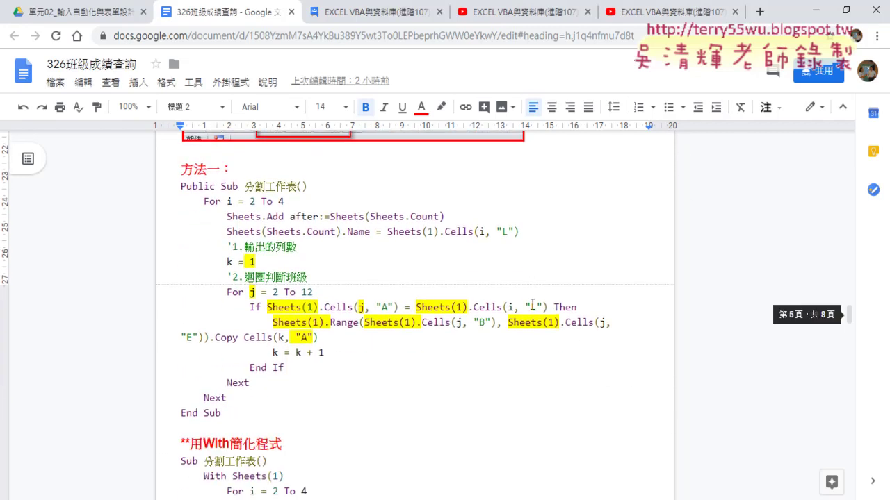
pyautogui.moveTo(180, 186)
pyautogui.mouseDown()
pyautogui.moveTo(262, 368)
pyautogui.moveTo(260, 413)
pyautogui.mouseUp()
pyautogui.scroll(-1, 378, 307)
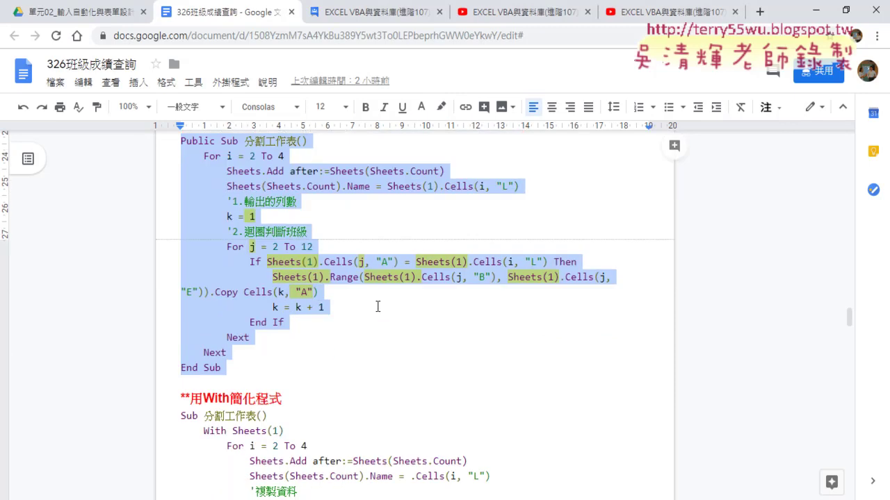
pyautogui.scroll(-4, 378, 307)
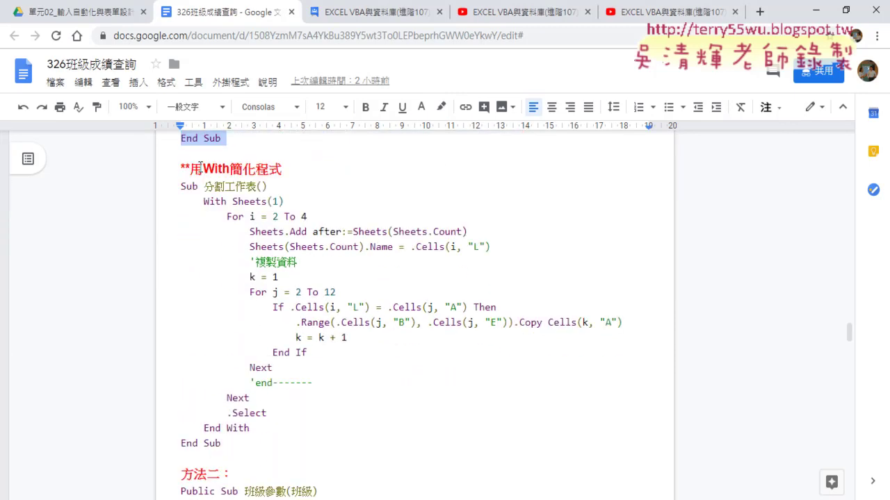
pyautogui.moveTo(202, 169); pyautogui.dragTo(281, 169)
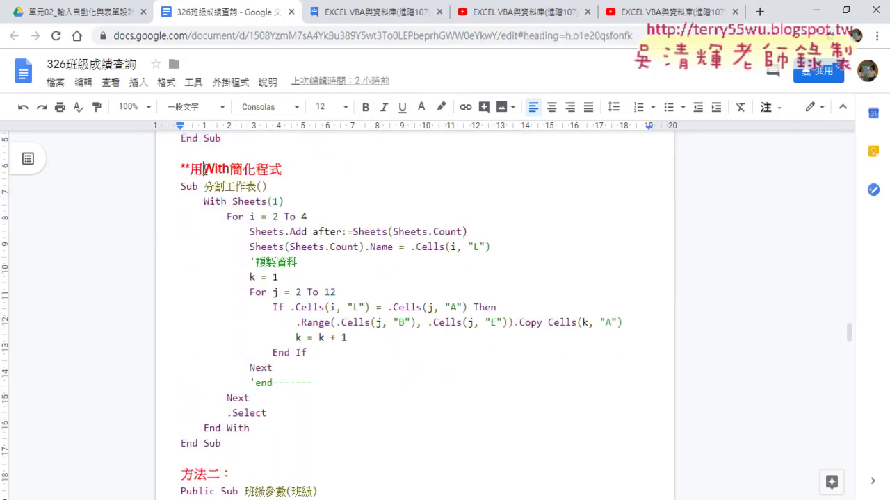
pyautogui.doubleClick(212, 202)
# Point out Sheets(1) in the If line, then make Sheets(1) on the With line bold and yellow-highlighted
pyautogui.scroll(3, 265, 230)
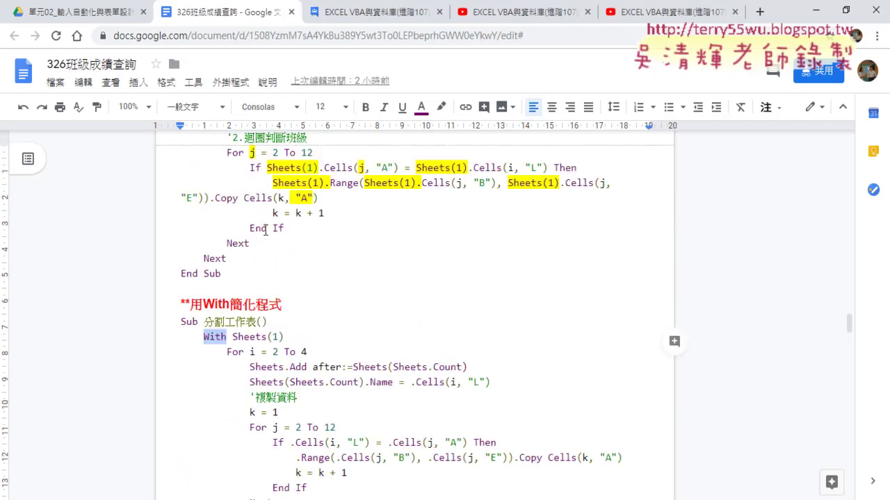
pyautogui.scroll(3, 265, 230)
pyautogui.click(278, 292)
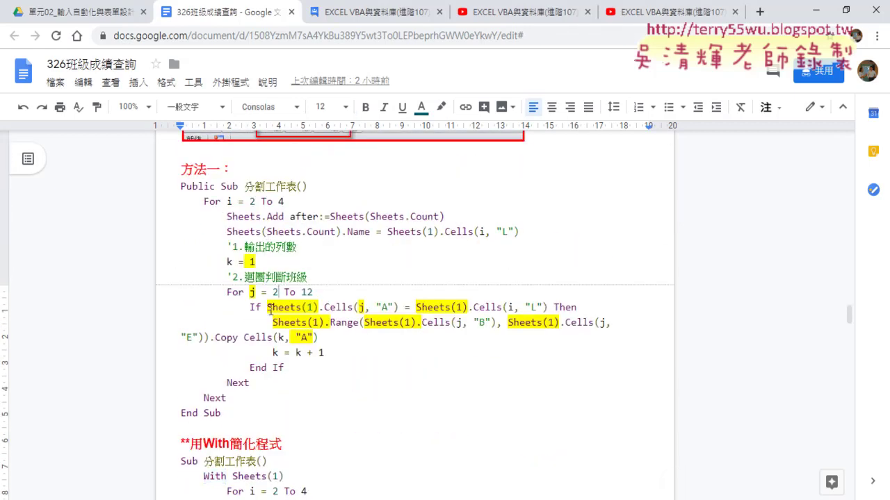
pyautogui.moveTo(268, 308); pyautogui.dragTo(319, 308)
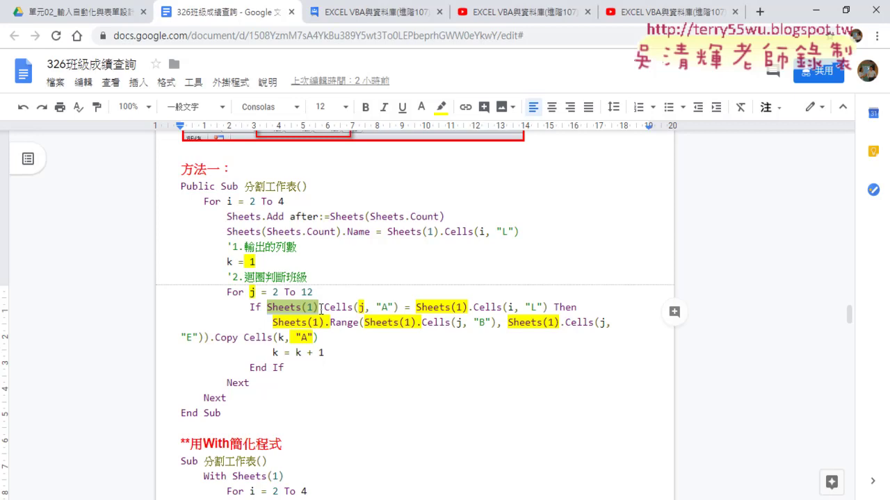
pyautogui.scroll(-1, 320, 307)
pyautogui.scroll(-2, 322, 313)
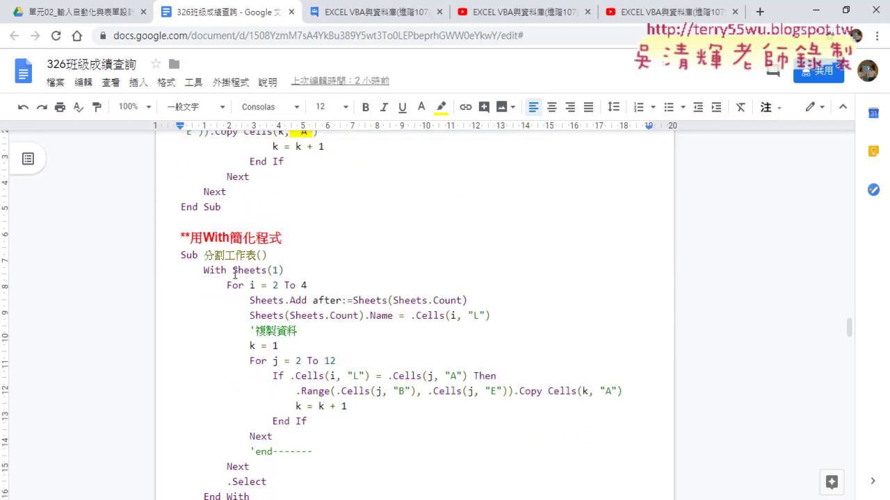
pyautogui.moveTo(233, 271); pyautogui.dragTo(284, 271)
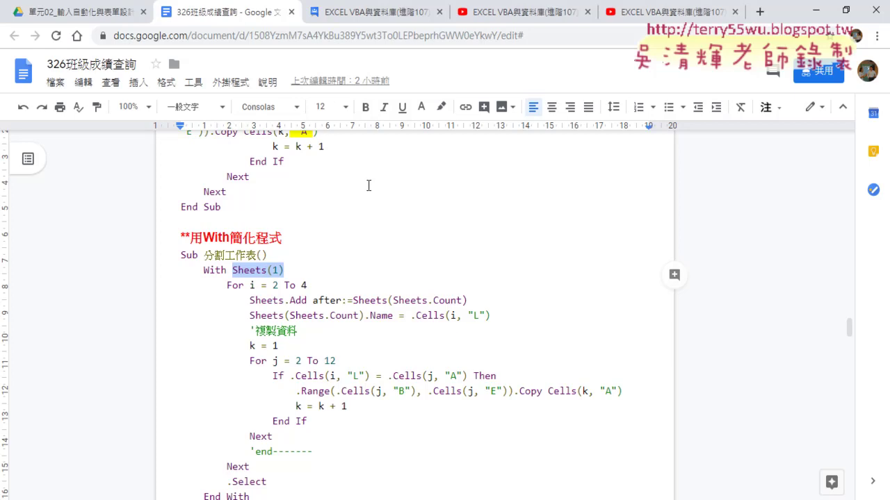
pyautogui.click(365, 107)
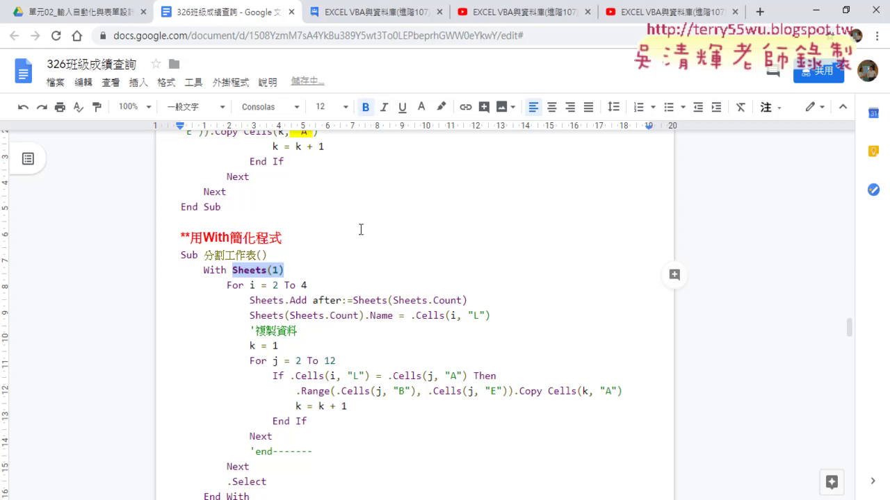
pyautogui.click(441, 107)
pyautogui.click(491, 172)
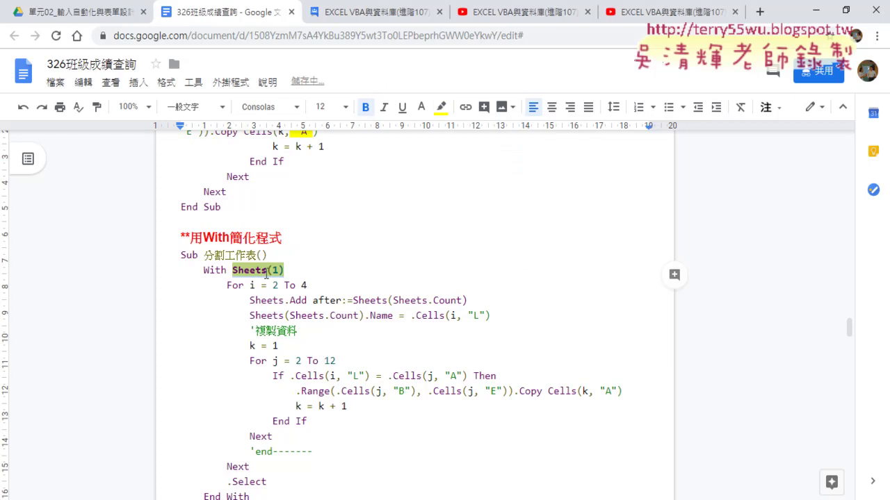
# Highlight the End With line in yellow
pyautogui.scroll(-1, 265, 274)
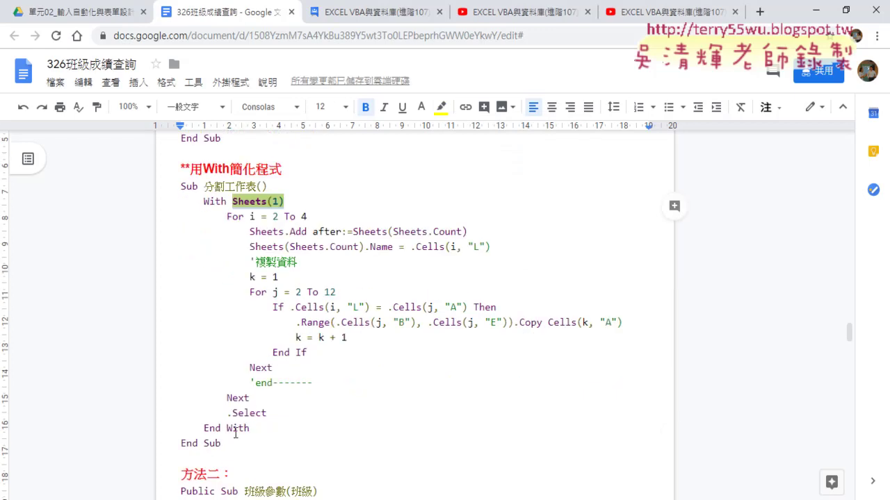
pyautogui.moveTo(204, 428); pyautogui.dragTo(257, 429)
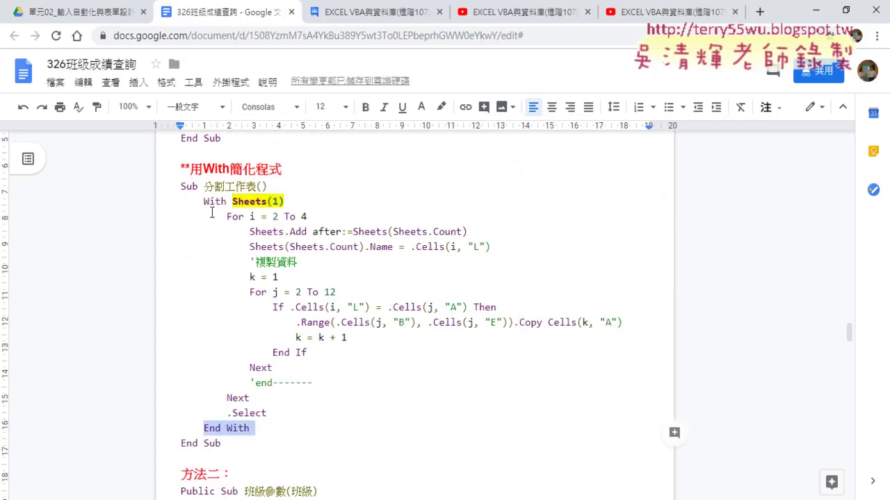
pyautogui.click(441, 107)
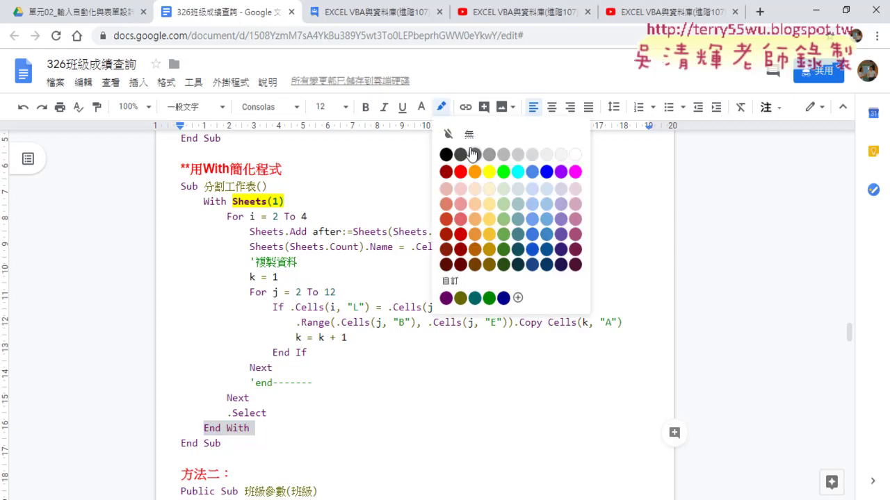
pyautogui.click(489, 172)
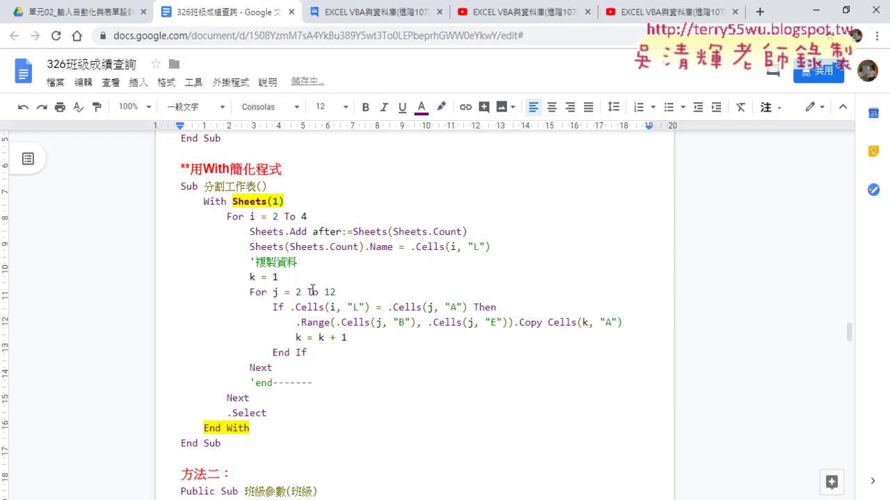
pyautogui.click(412, 246)
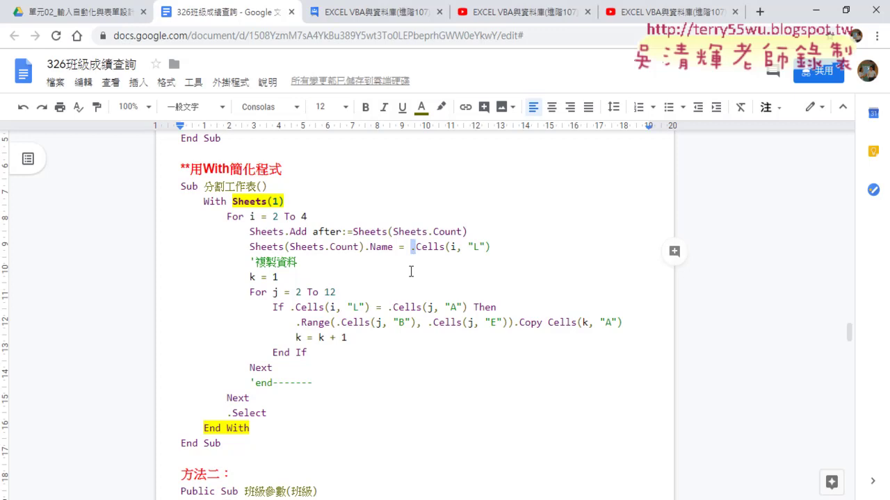
pyautogui.scroll(-1, 410, 271)
pyautogui.scroll(-2, 410, 271)
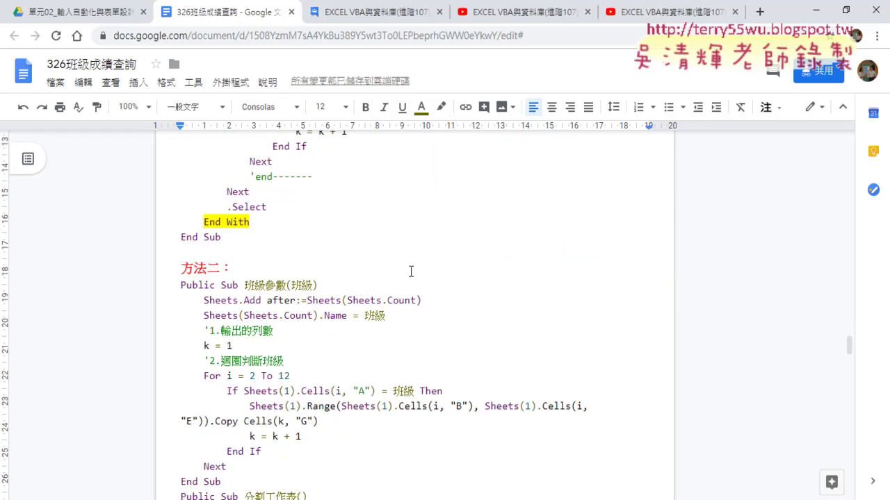
# Scroll to the 用篩選分割工作表 heading, select 篩選, and show its highlight colours
pyautogui.tripleClick(240, 269)
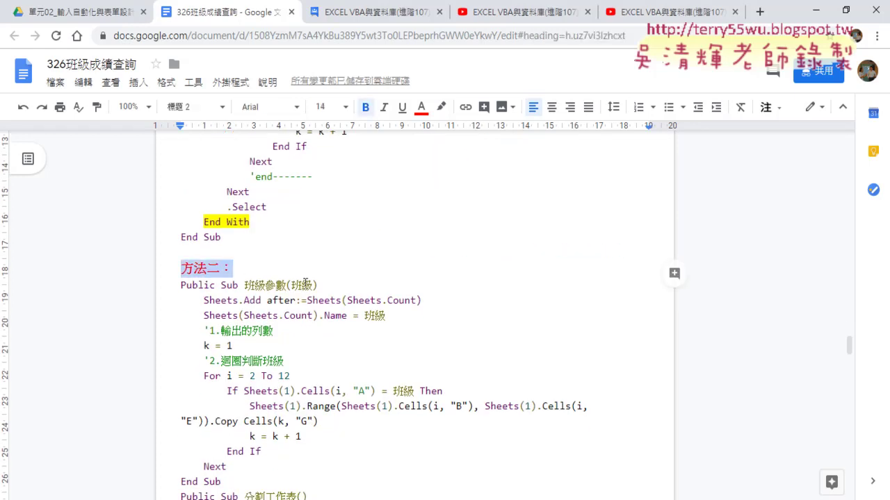
pyautogui.scroll(-1, 311, 285)
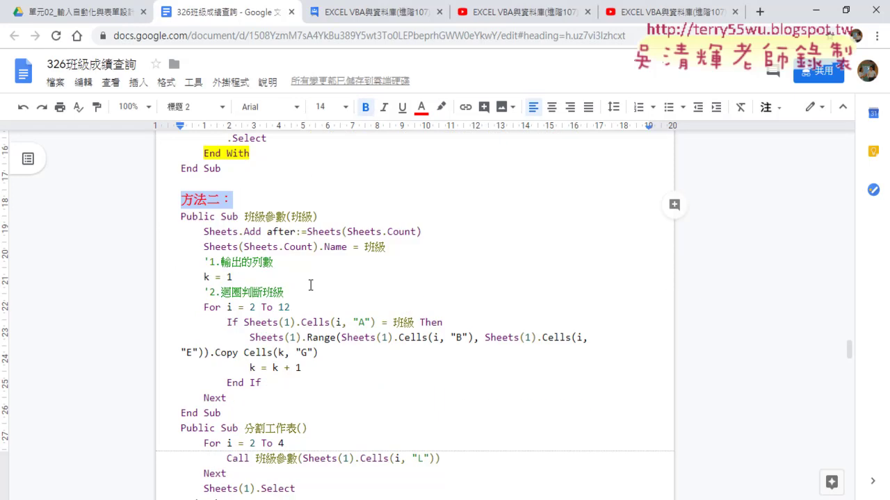
pyautogui.scroll(-1, 311, 285)
pyautogui.scroll(-2, 311, 285)
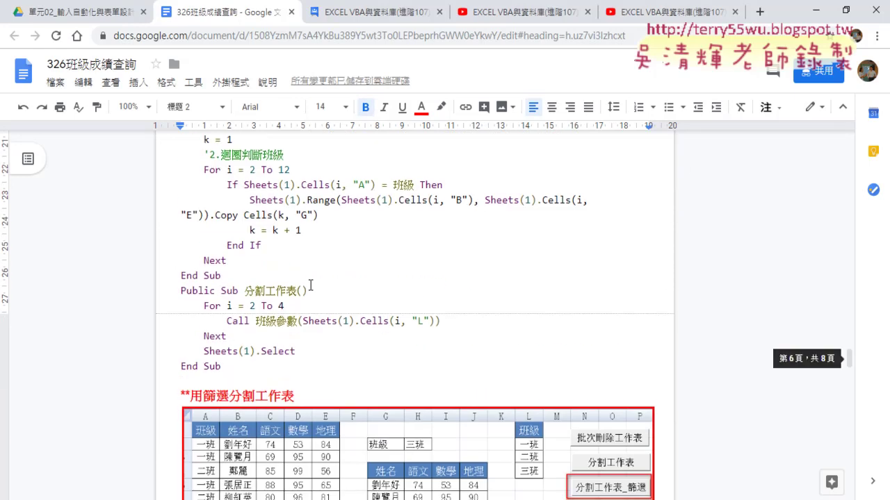
pyautogui.scroll(-1, 310, 285)
pyautogui.scroll(-1, 309, 285)
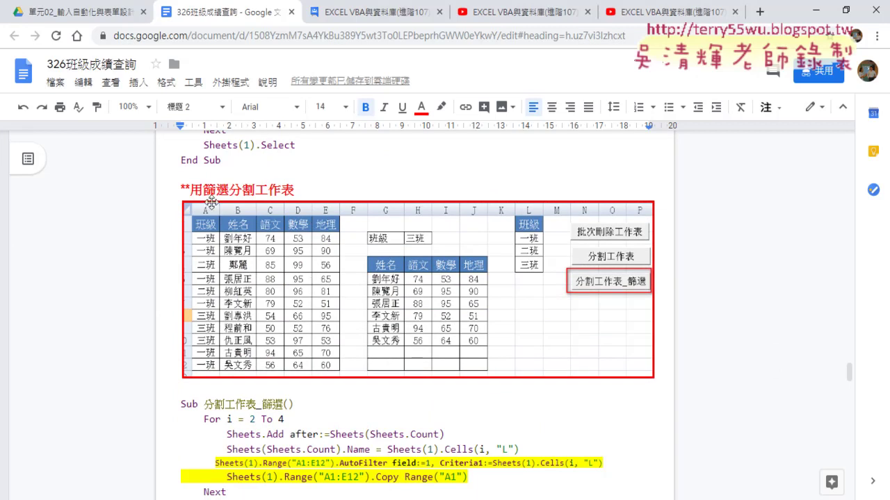
pyautogui.moveTo(204, 189); pyautogui.dragTo(229, 190)
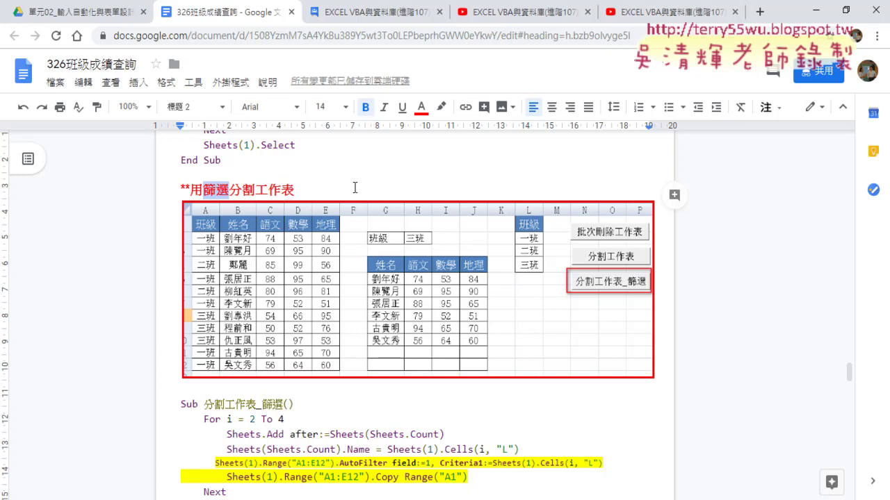
pyautogui.click(441, 107)
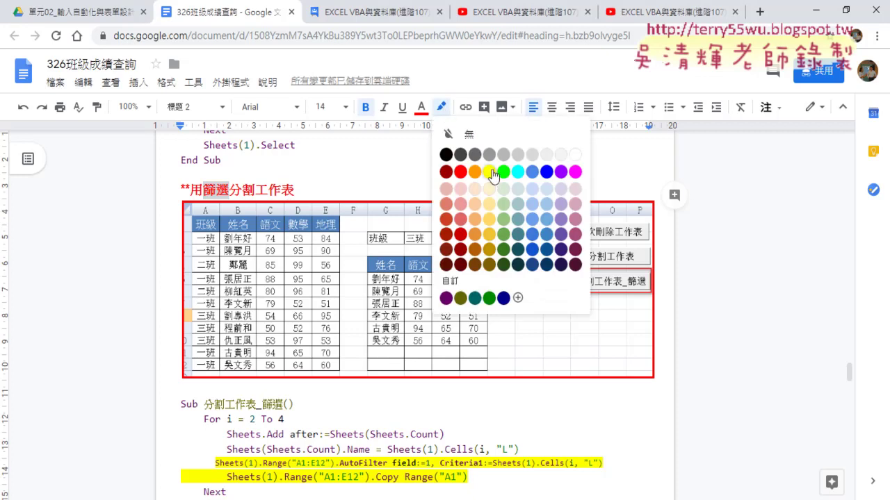
pyautogui.click(82, 12)
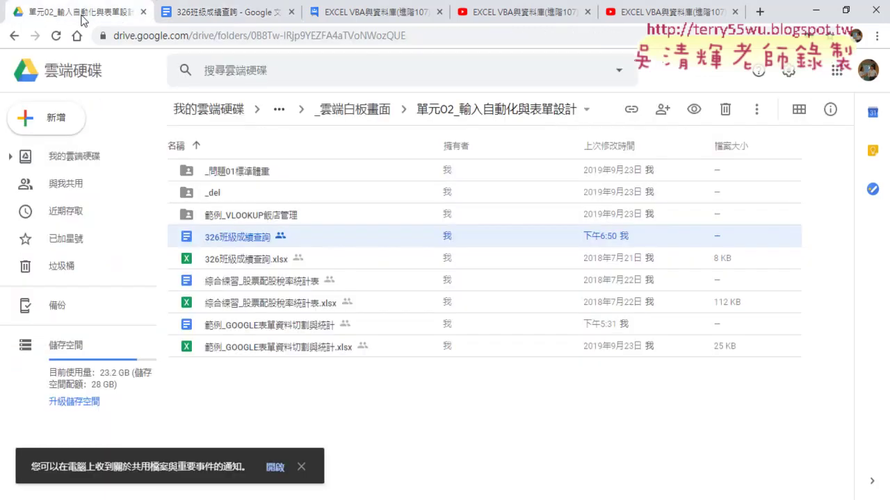
# Go back up to _雲端白板畫面, select the 單元05 folder, then switch to the Excel workbook
pyautogui.click(13, 35)
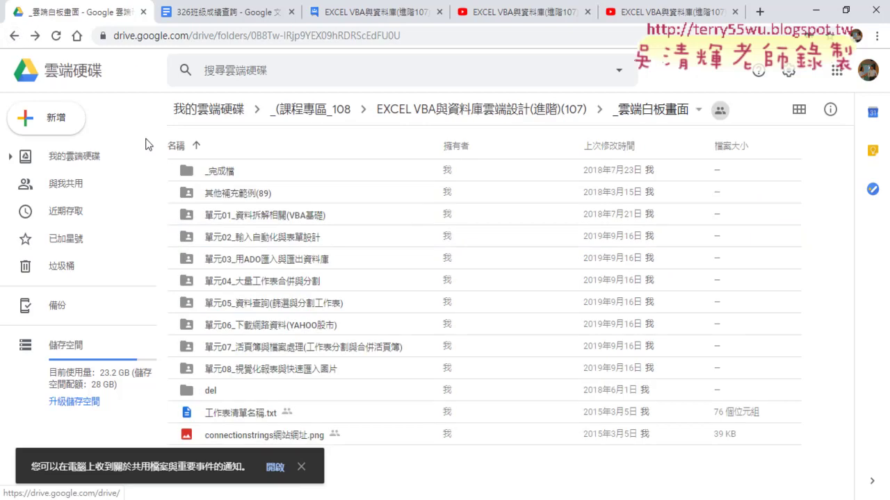
pyautogui.click(258, 306)
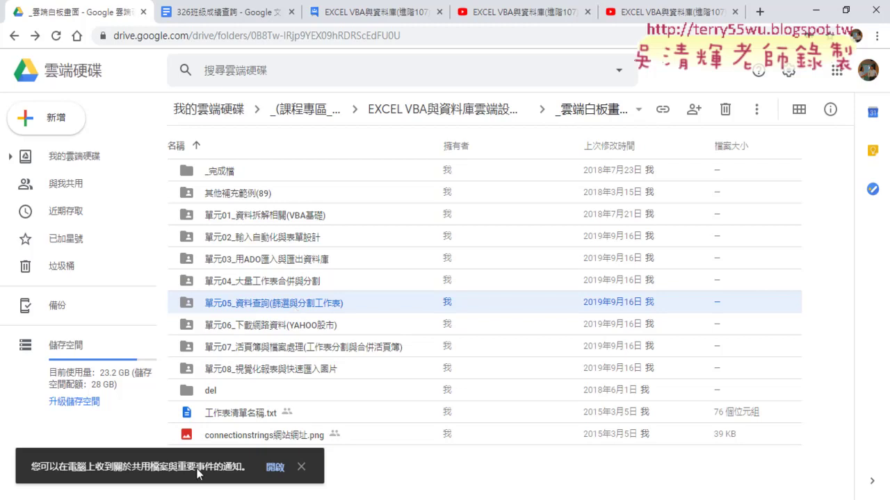
pyautogui.hotkey('alt', 'Tab')
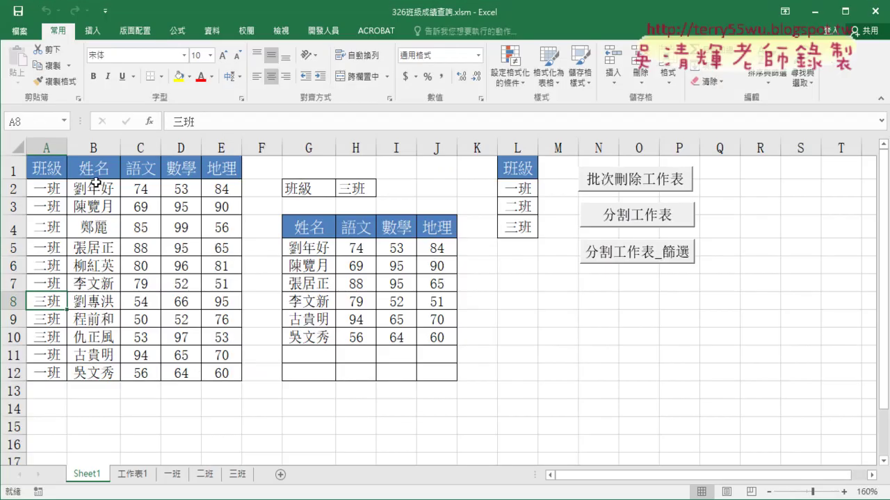
# Select cell B1, show the 資料 tab, and circle the 篩選 feature and the 班級 header
pyautogui.click(97, 173)
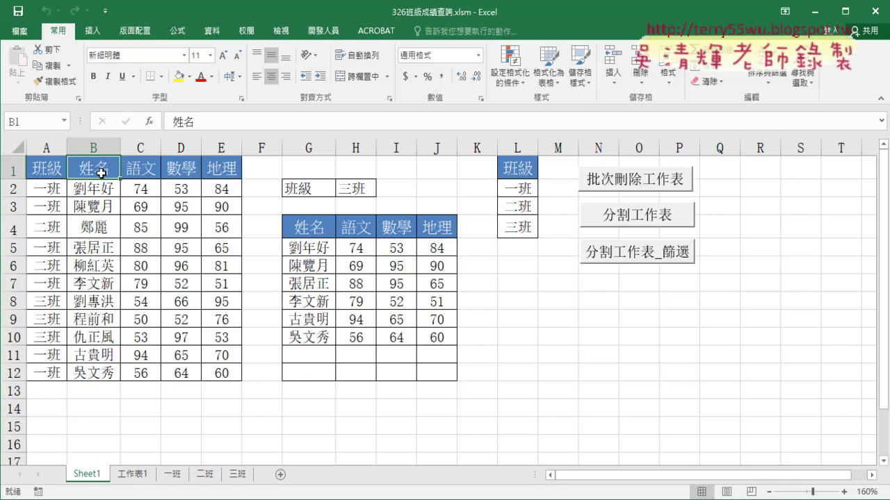
pyautogui.click(213, 31)
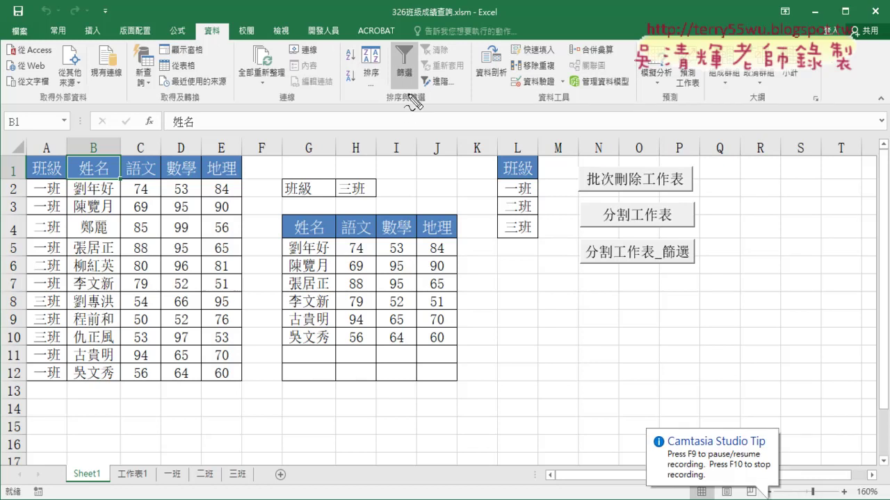
pyautogui.moveTo(409, 94)
pyautogui.mouseDown()
pyautogui.moveTo(427, 57)
pyautogui.moveTo(417, 89)
pyautogui.mouseUp()
pyautogui.moveTo(201, 24); pyautogui.dragTo(221, 43)
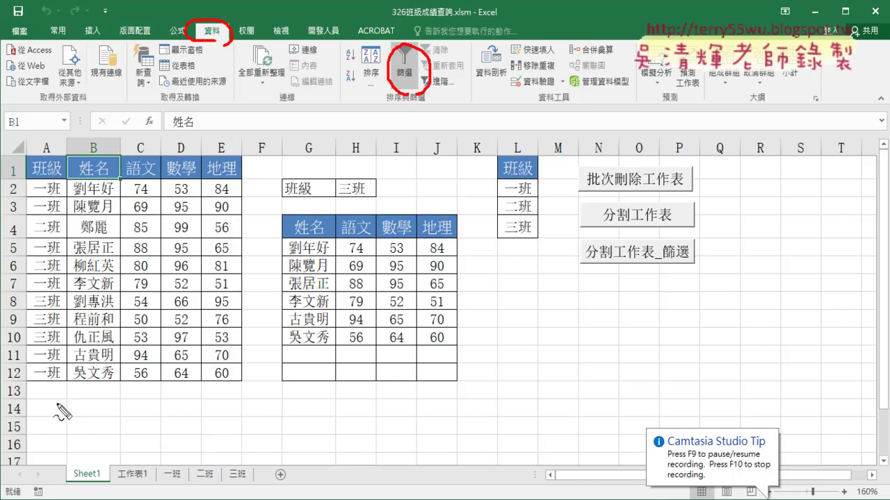
pyautogui.moveTo(59, 161); pyautogui.dragTo(50, 182)
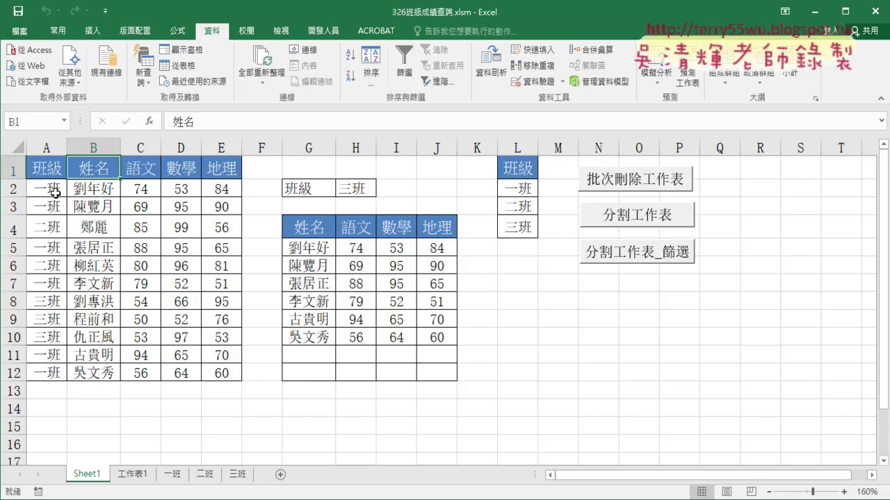
# Delete the 一班, 二班, 三班 sheets, then filter 班級 to only 一班 and select A1:E12
pyautogui.click(628, 186)
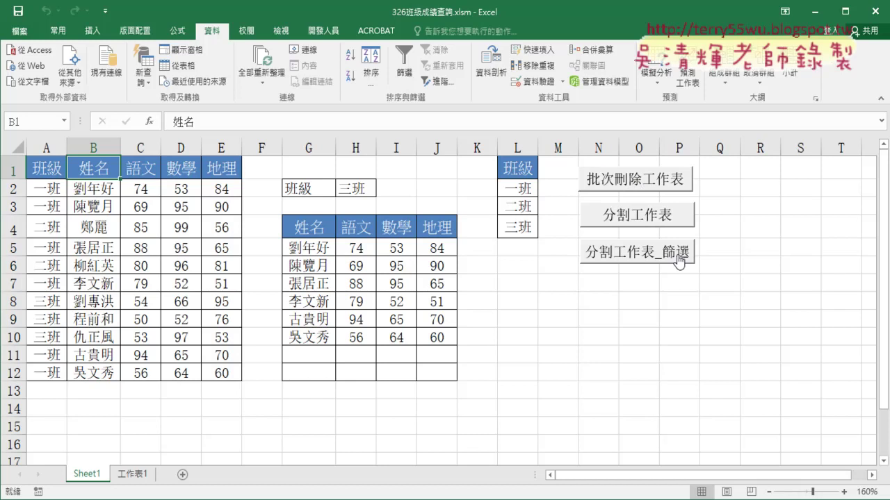
pyautogui.click(409, 74)
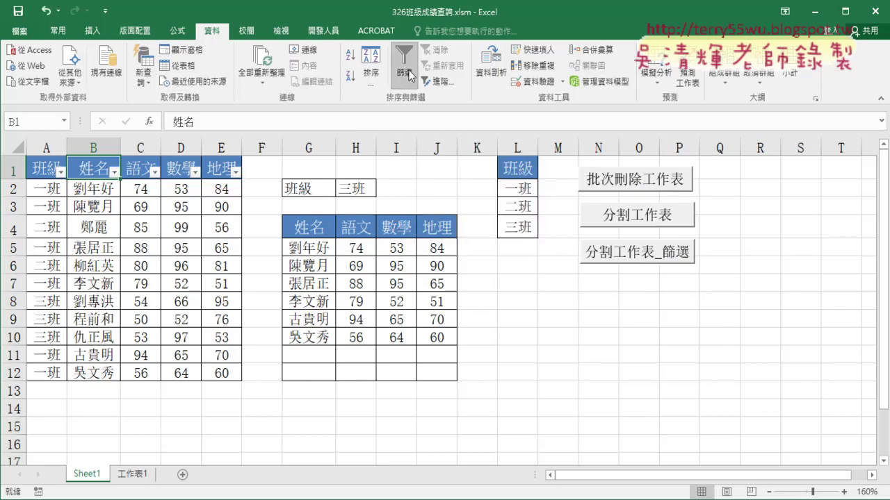
pyautogui.click(61, 171)
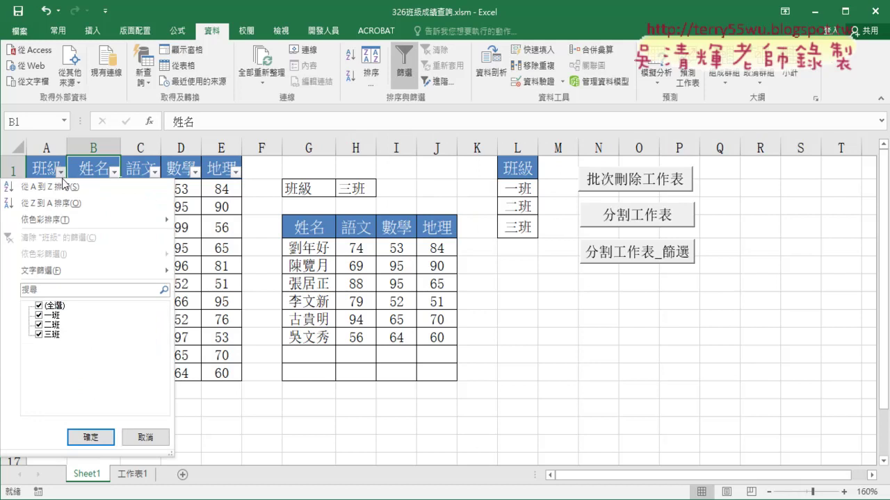
pyautogui.click(39, 305)
pyautogui.click(38, 315)
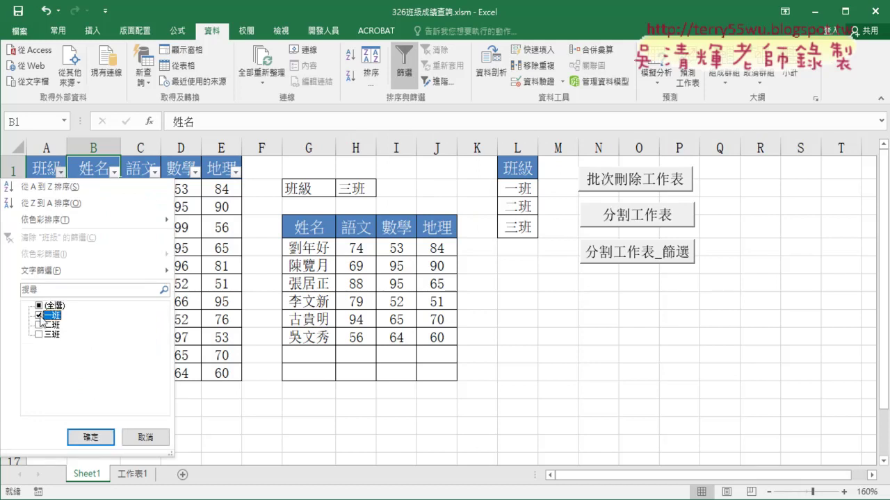
pyautogui.click(91, 436)
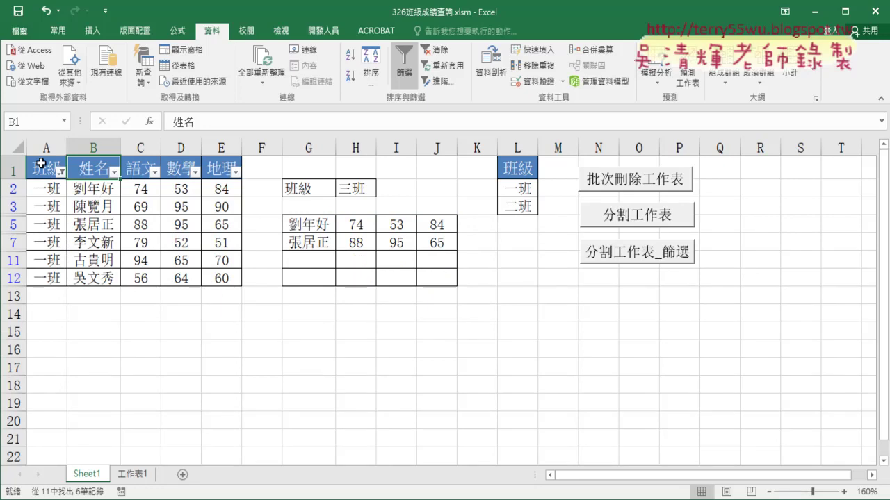
pyautogui.moveTo(41, 164); pyautogui.dragTo(217, 279)
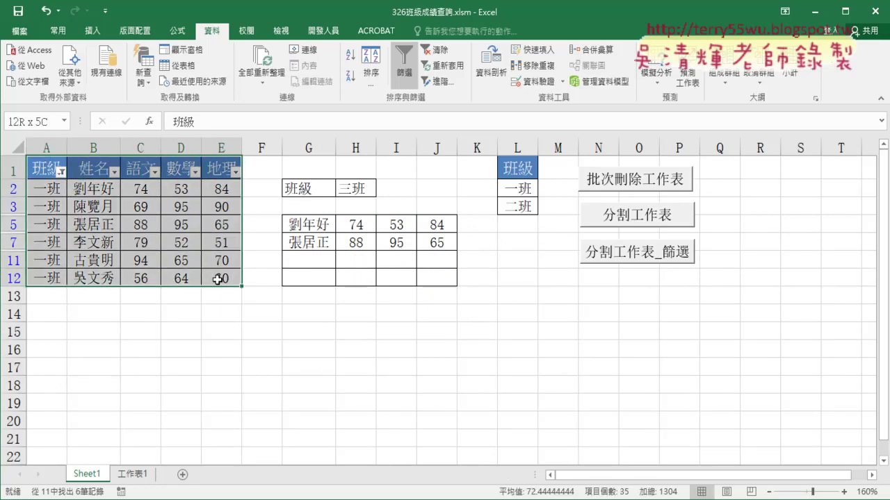
pyautogui.moveTo(41, 166); pyautogui.dragTo(225, 281)
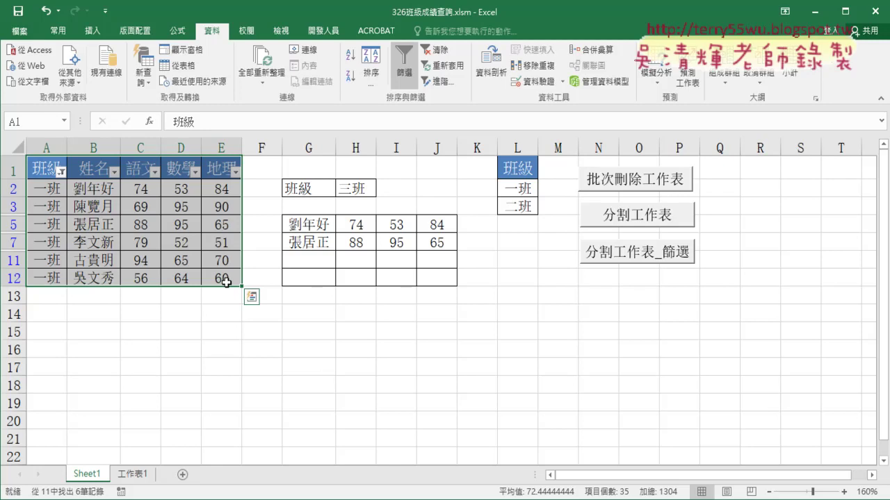
# Change the 班級 filter to show only the 二班 rows
pyautogui.click(63, 171)
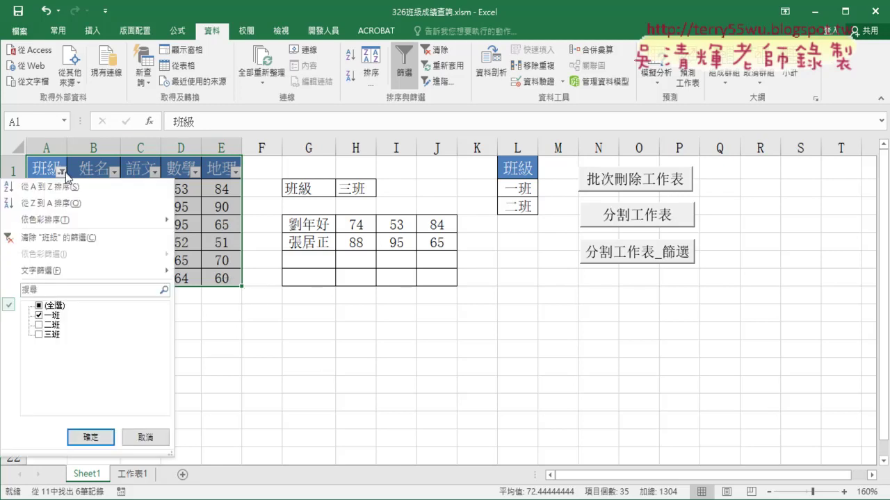
pyautogui.click(39, 315)
pyautogui.click(40, 324)
pyautogui.click(91, 438)
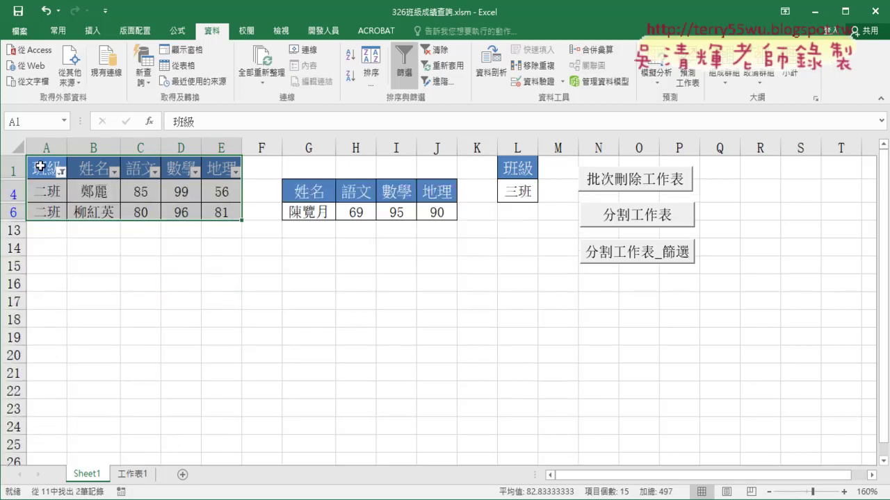
# Select the visible 二班 rows, then turn filtering off so all 11 records show
pyautogui.moveTo(40, 166); pyautogui.dragTo(216, 208)
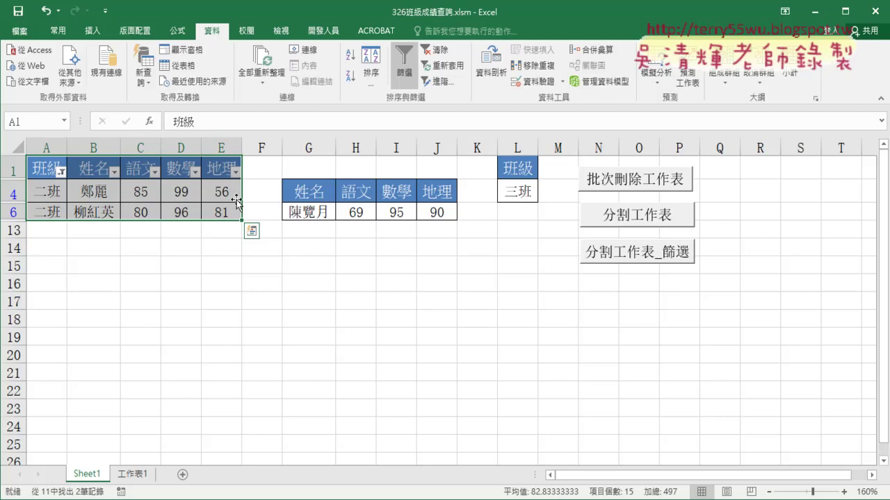
pyautogui.click(403, 66)
pyautogui.click(275, 423)
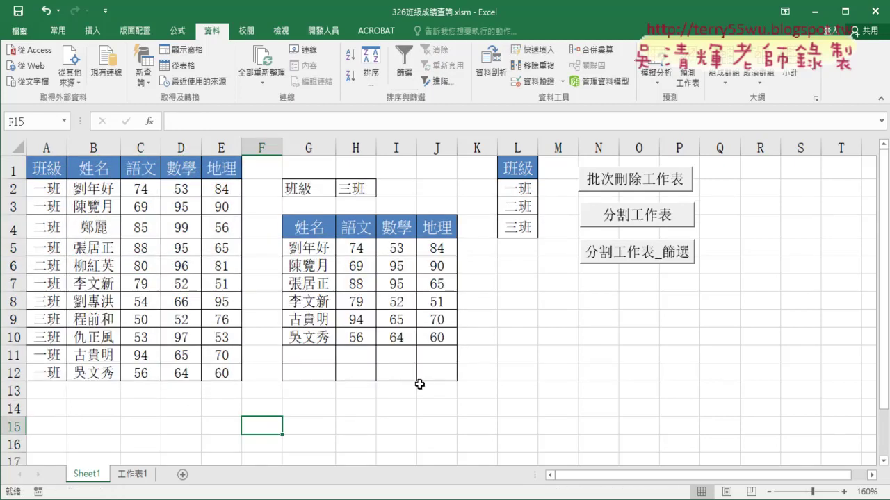
# Run the 分割工作表_篩選 macro, check the new 一班, 二班, 三班 sheets, and return to Sheet1
pyautogui.click(640, 259)
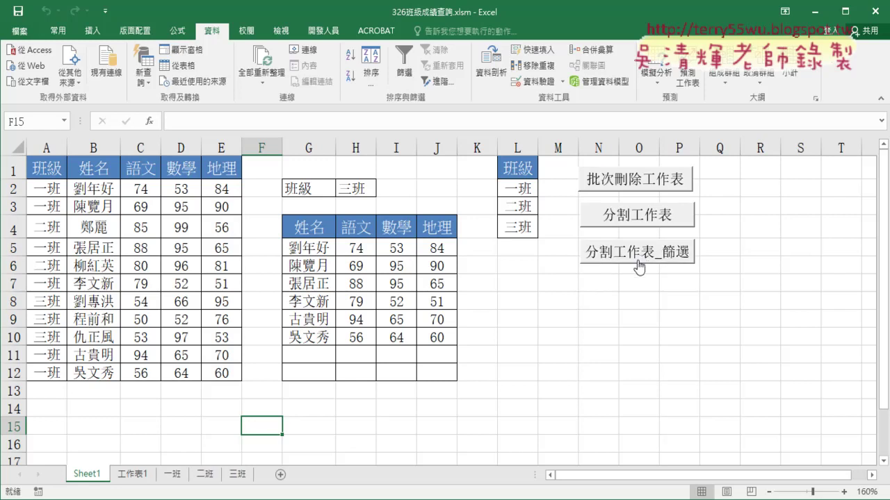
pyautogui.click(172, 474)
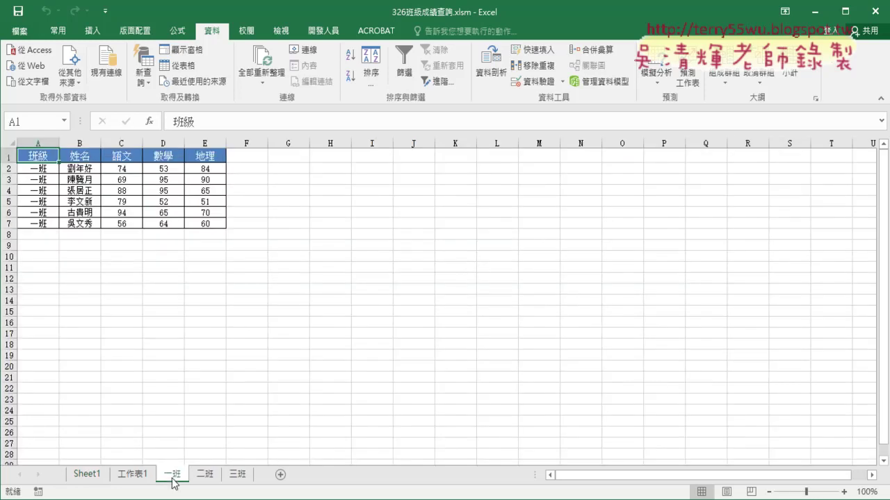
pyautogui.click(205, 476)
pyautogui.click(239, 476)
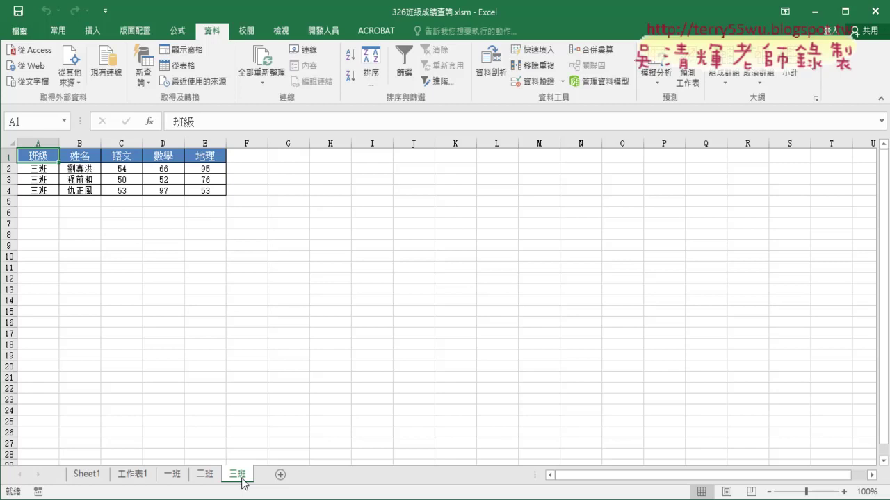
pyautogui.click(97, 476)
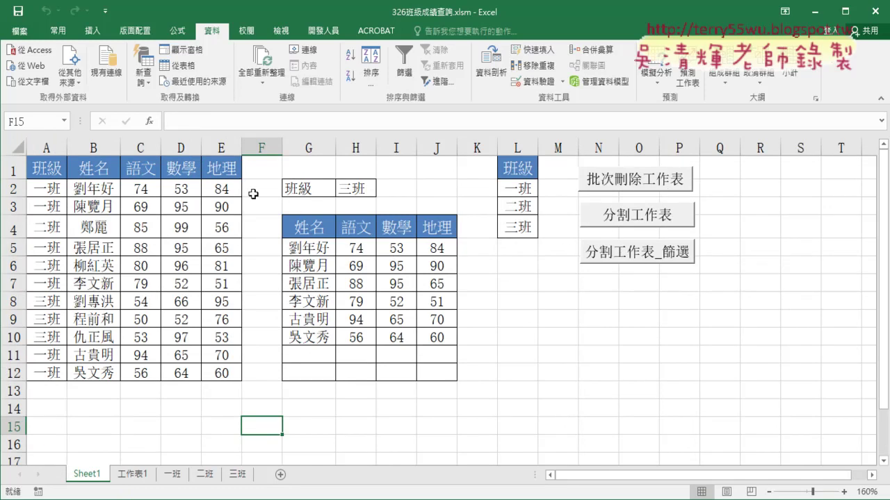
# Go to A1, turn on filtering, and tick only 一班 in the 班級 filter
pyautogui.click(182, 169)
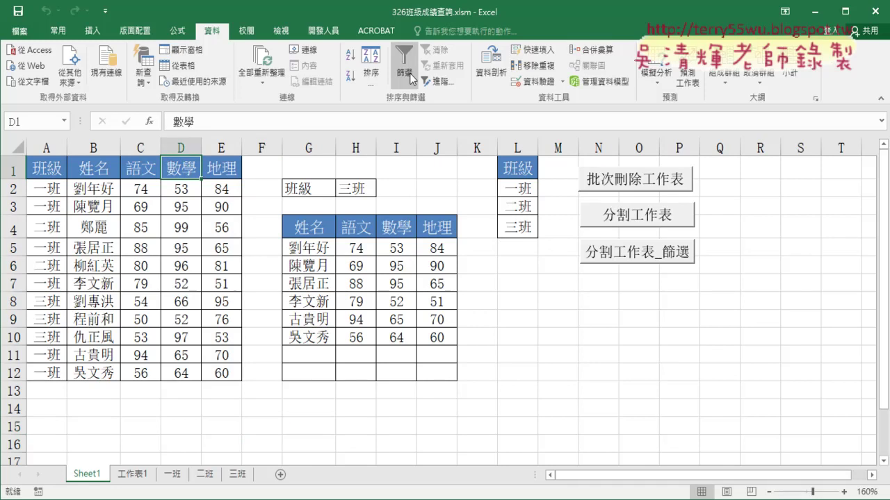
pyautogui.hotkey('ctrl', 'Home')
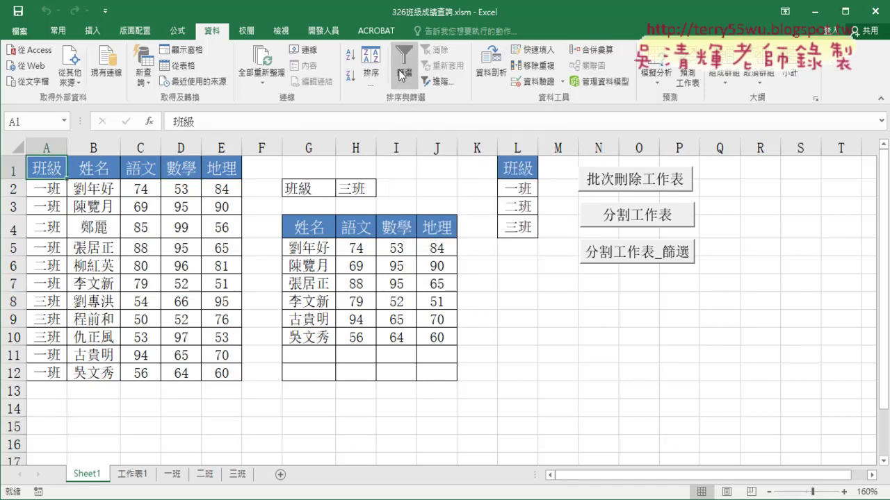
pyautogui.click(402, 75)
pyautogui.click(62, 171)
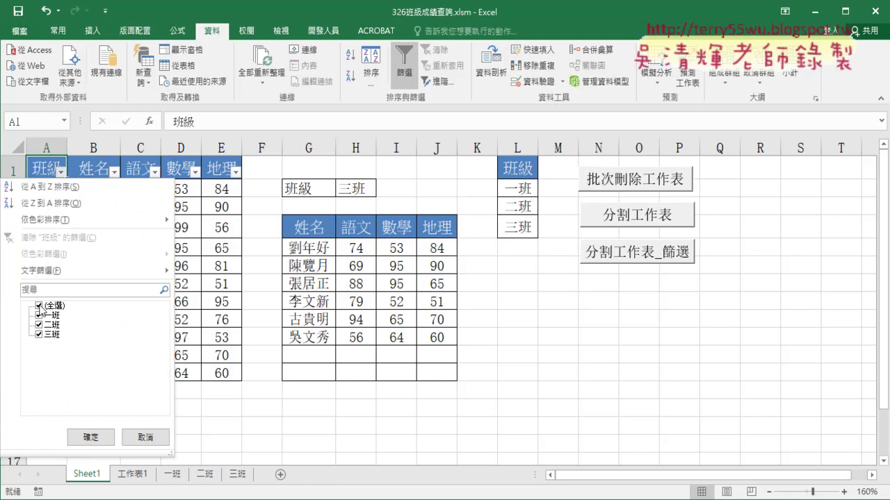
pyautogui.click(39, 306)
pyautogui.click(39, 315)
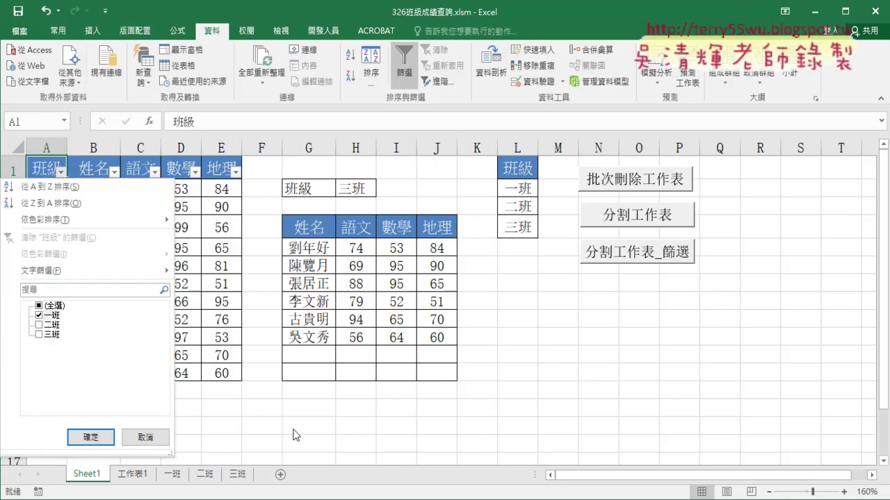
# Cancel the filter choice, turn filtering off, and show the 開發人員 macro tools
pyautogui.click(152, 436)
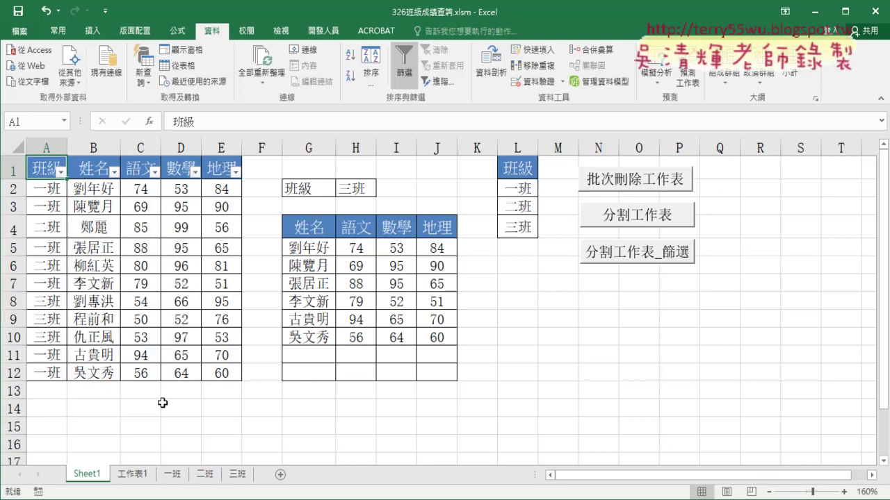
pyautogui.click(403, 61)
pyautogui.click(329, 33)
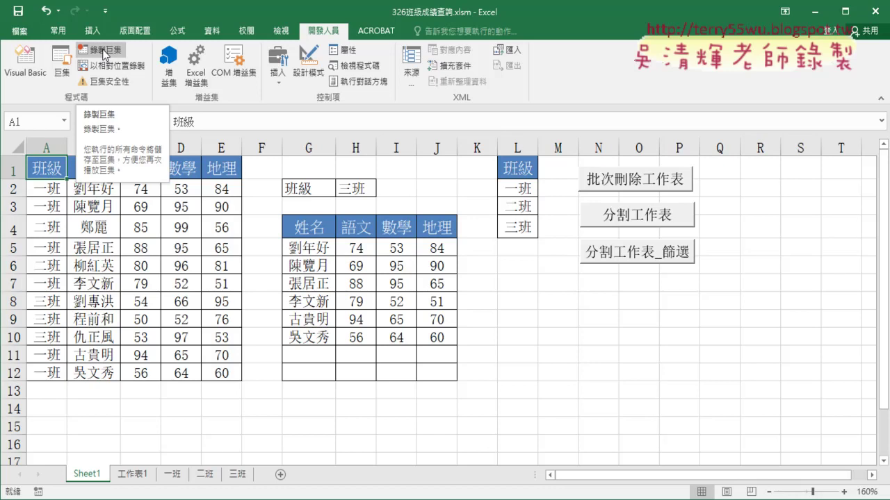
pyautogui.click(104, 55)
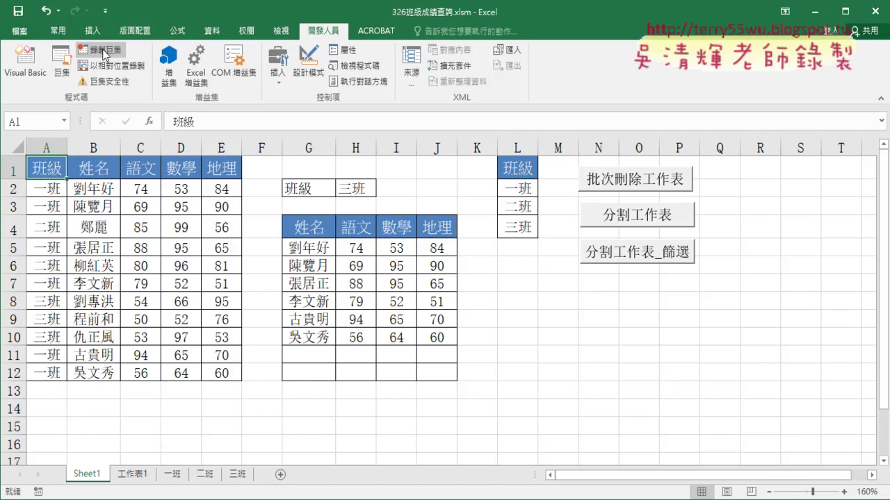